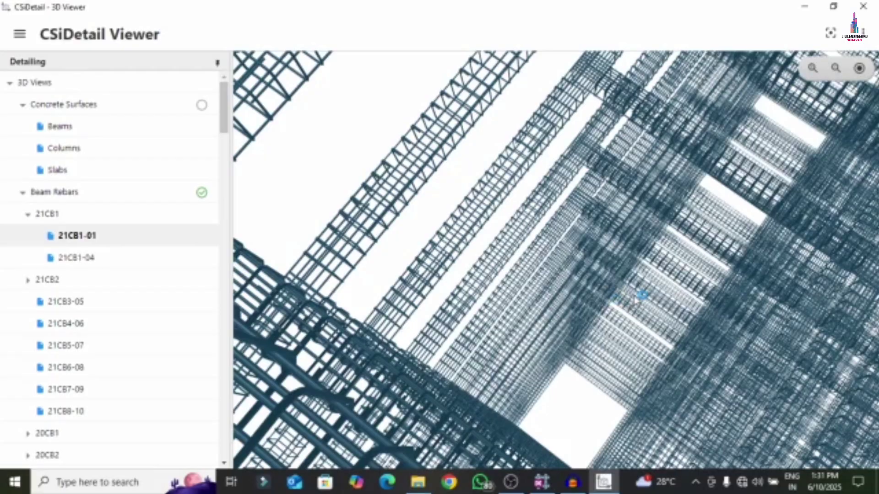
Restore the CSiDetail window showing the column CCS rebar cage from the taskbar
{"action": "scroll", "coordinate": [655, 306], "scroll_direction": "down", "scroll_amount": 3}
{"action": "scroll", "coordinate": [624, 321], "scroll_direction": "up", "scroll_amount": 3}
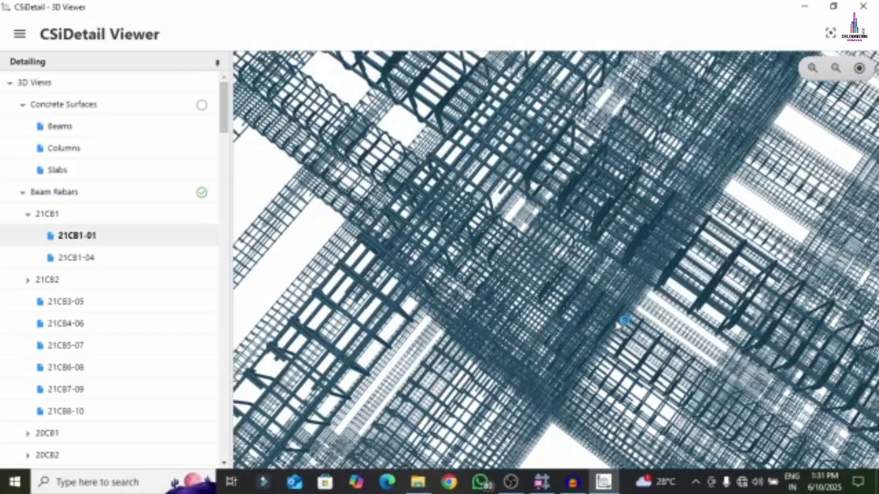
{"action": "scroll", "coordinate": [625, 321], "scroll_direction": "up", "scroll_amount": 2}
{"action": "scroll", "coordinate": [624, 320], "scroll_direction": "up", "scroll_amount": 5}
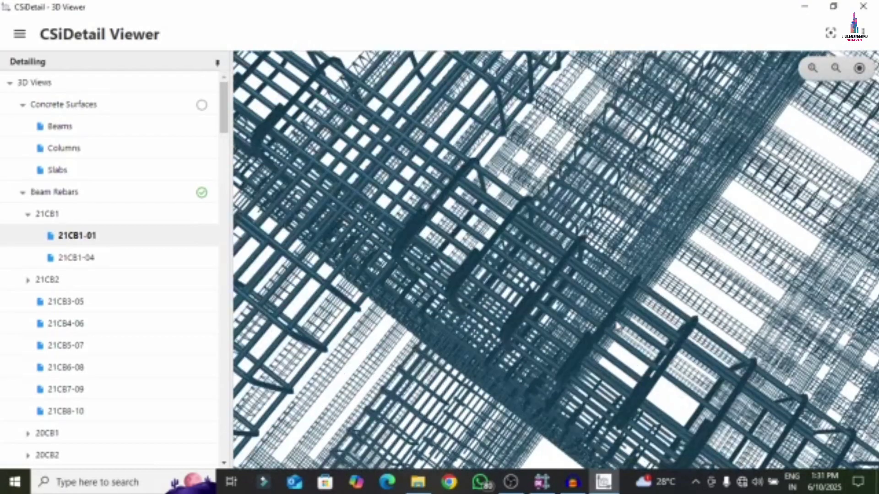
{"action": "scroll", "coordinate": [617, 326], "scroll_direction": "up", "scroll_amount": 5}
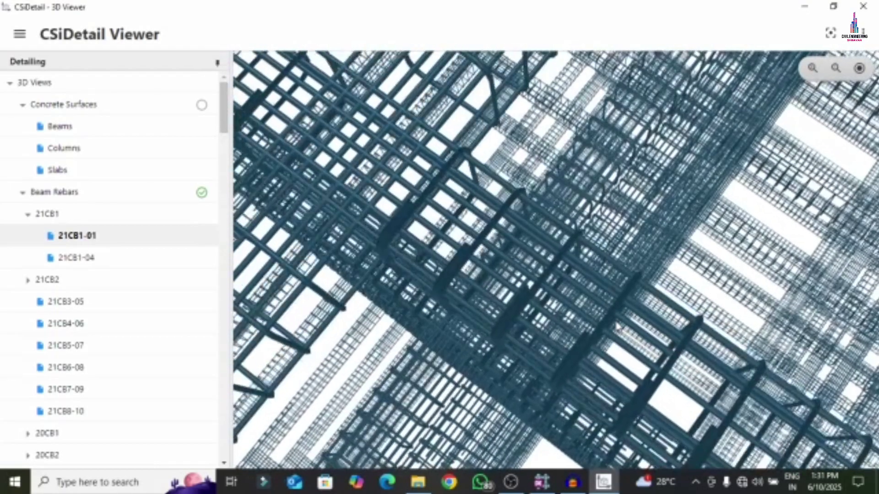
{"action": "scroll", "coordinate": [625, 323], "scroll_direction": "up", "scroll_amount": 5}
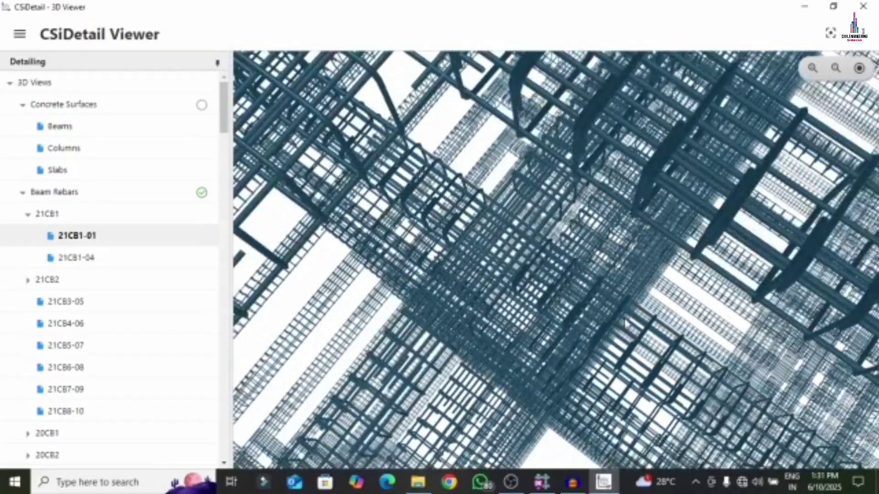
{"action": "scroll", "coordinate": [625, 323], "scroll_direction": "up", "scroll_amount": 2}
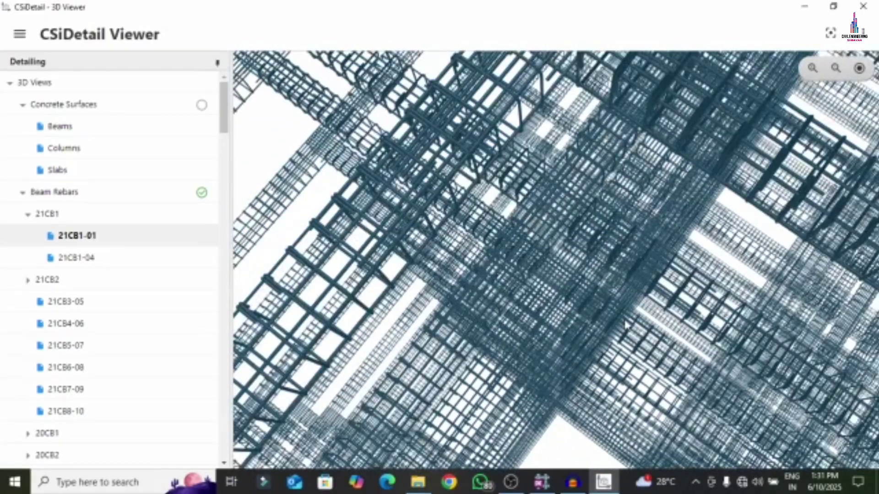
{"action": "scroll", "coordinate": [625, 324], "scroll_direction": "up", "scroll_amount": 3}
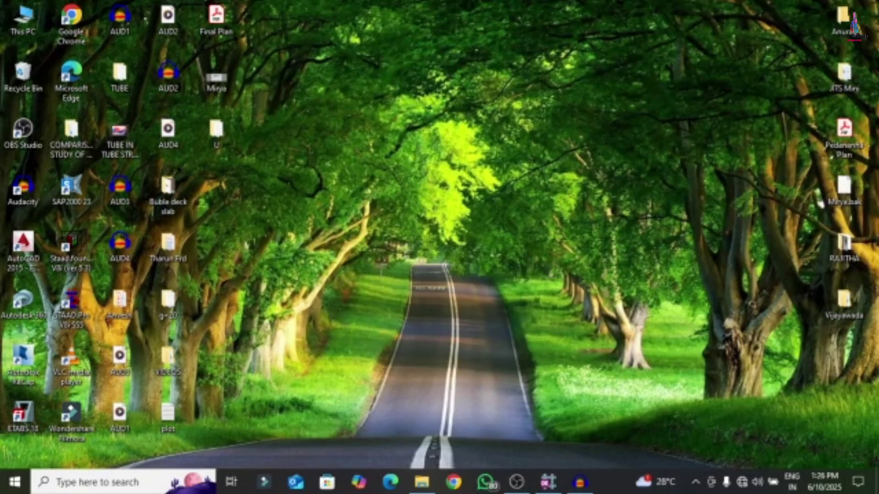
{"action": "left_click", "coordinate": [548, 482]}
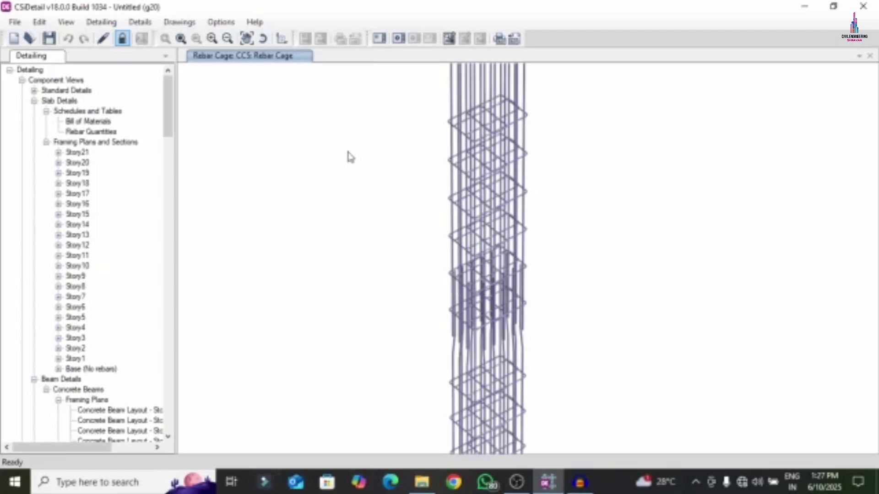
Rotate the cage slightly and send the combined slab, beam and column cages to CSiDetail Viewer
{"action": "left_click_drag", "start_coordinate": [447, 206], "coordinate": [449, 251]}
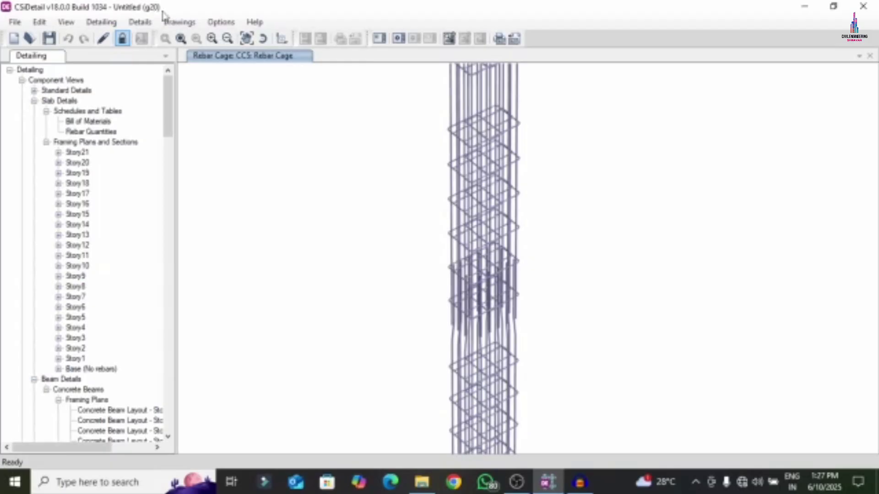
{"action": "left_click", "coordinate": [283, 40]}
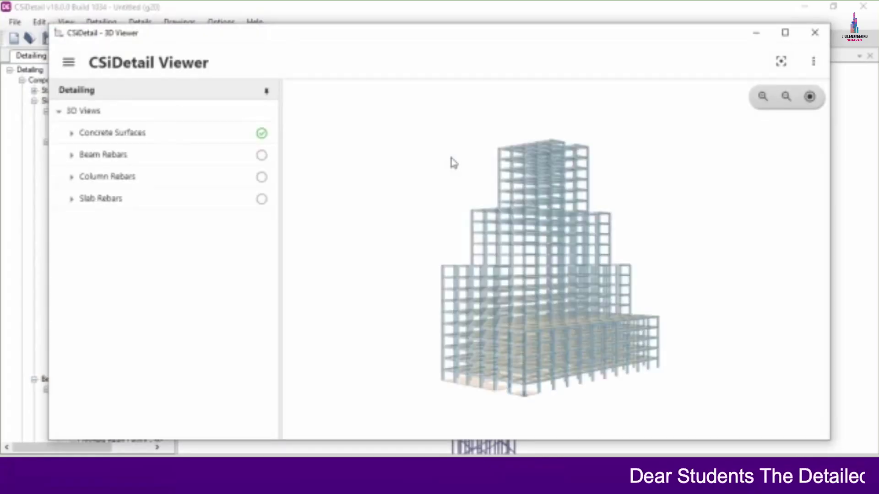
Maximise the 3D Viewer and orbit the building to an enlarged isometric view
{"action": "left_click", "coordinate": [785, 33]}
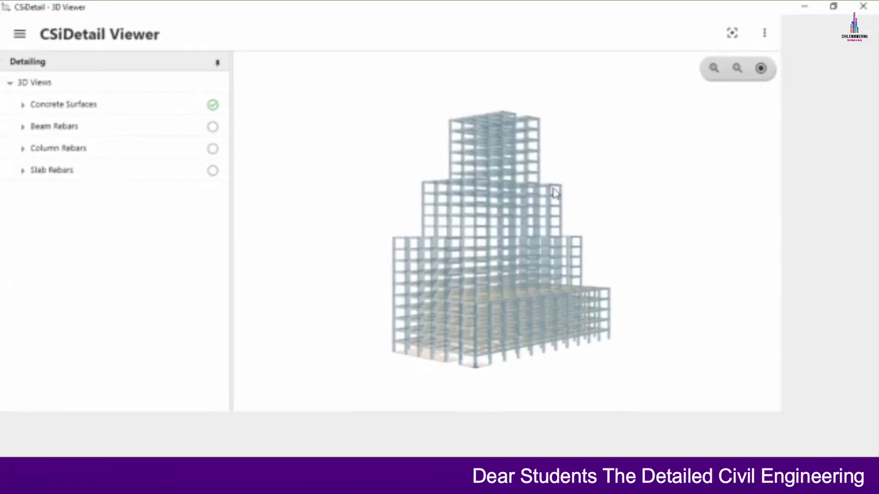
{"action": "left_click_drag", "start_coordinate": [531, 191], "coordinate": [509, 187]}
{"action": "left_click_drag", "start_coordinate": [509, 302], "coordinate": [563, 192]}
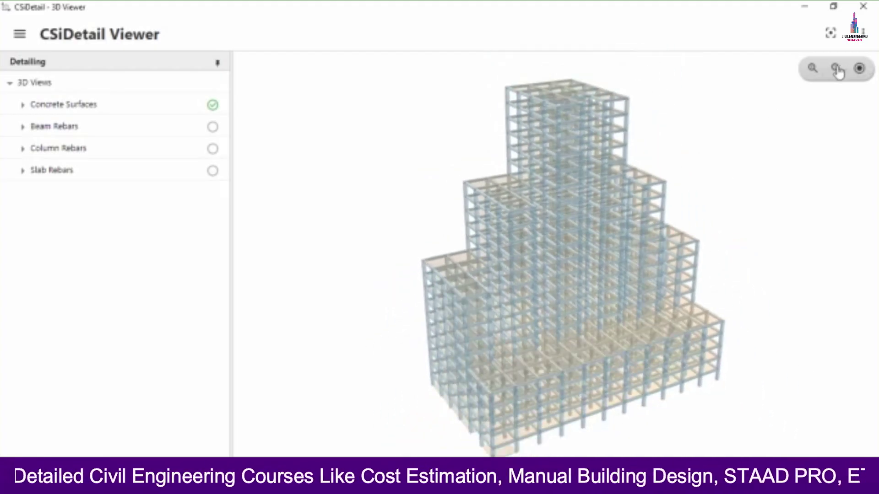
Zoom in and out, reset to the fitted front view, and open the colour and opacity settings
{"action": "left_click", "coordinate": [812, 69]}
{"action": "left_click", "coordinate": [811, 68]}
{"action": "left_click", "coordinate": [811, 68]}
{"action": "left_click", "coordinate": [834, 69]}
{"action": "left_click", "coordinate": [832, 76]}
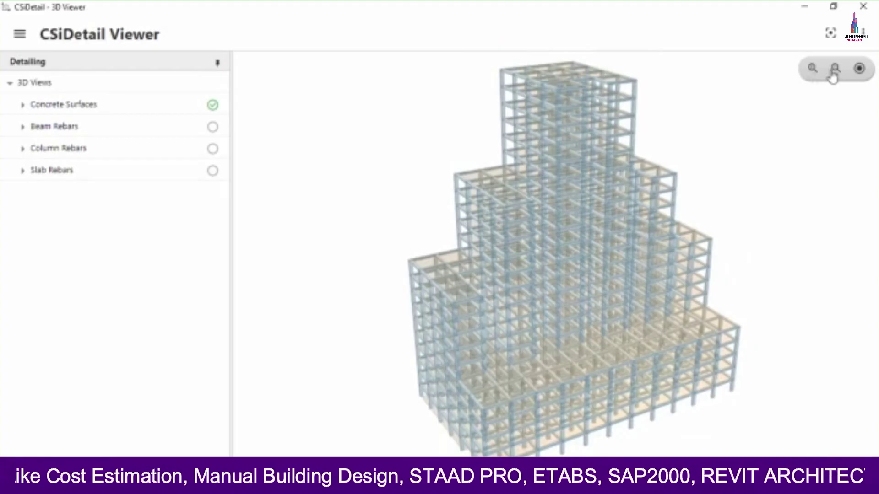
{"action": "left_click", "coordinate": [832, 75]}
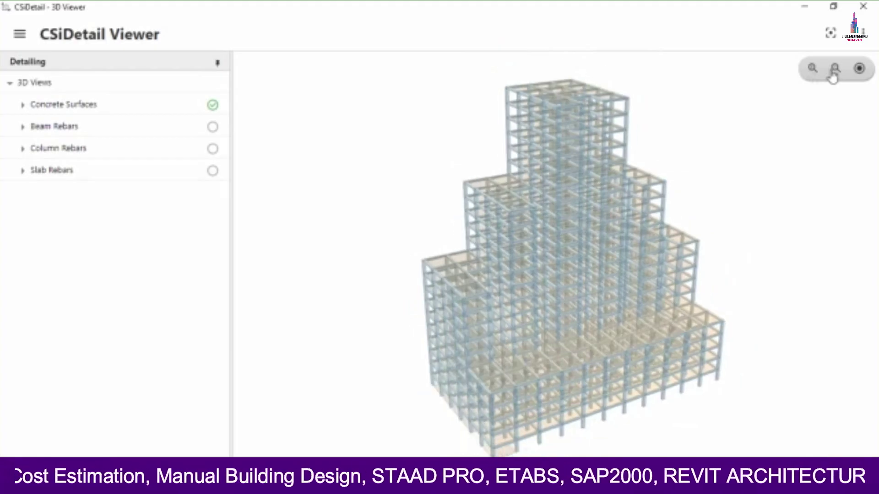
{"action": "left_click", "coordinate": [860, 69]}
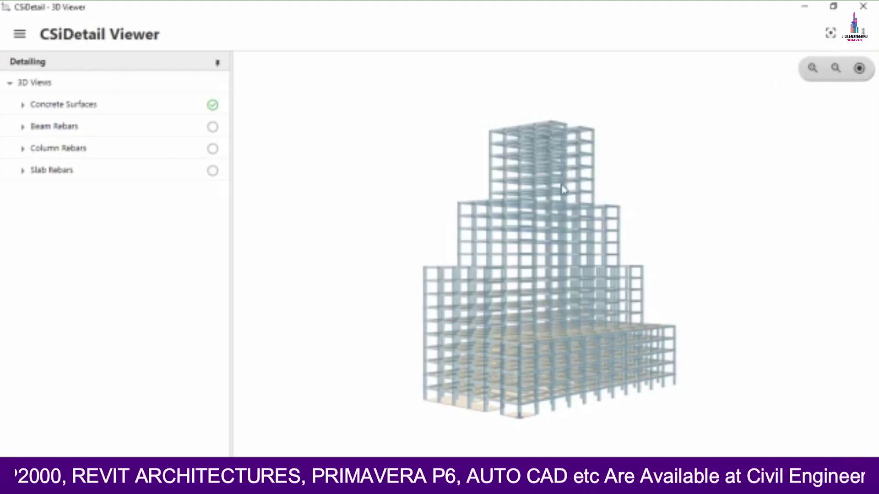
{"action": "scroll", "coordinate": [555, 160], "scroll_direction": "up", "scroll_amount": 3}
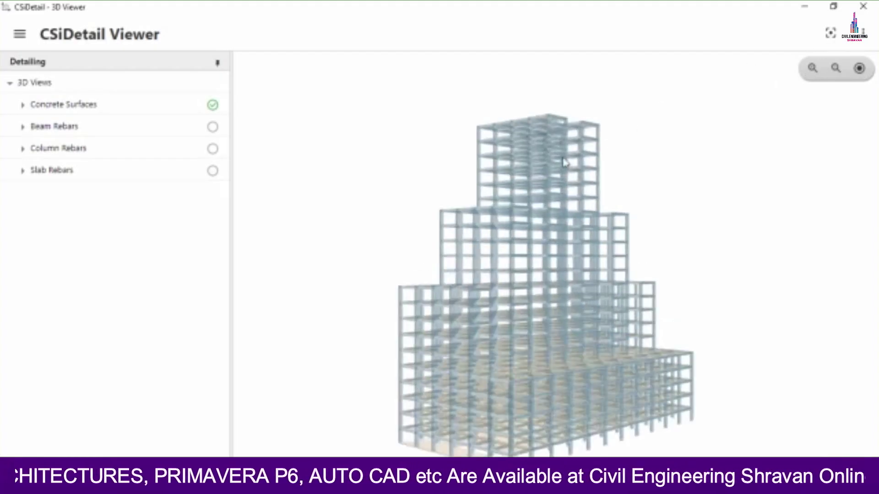
{"action": "left_click", "coordinate": [854, 34]}
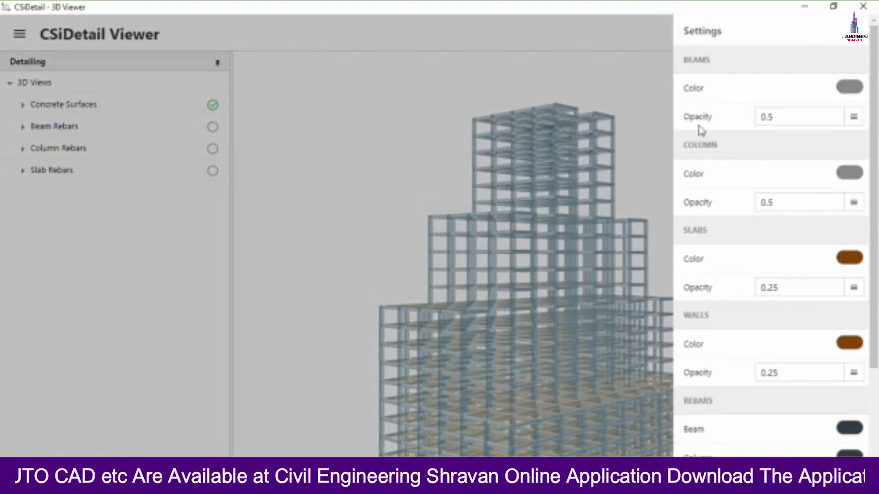
Choose 0.8 in the Beams Opacity list, replacing 0.5, and close the Settings panel
{"action": "scroll", "coordinate": [694, 197], "scroll_direction": "down", "scroll_amount": 2}
{"action": "scroll", "coordinate": [695, 207], "scroll_direction": "down", "scroll_amount": 1}
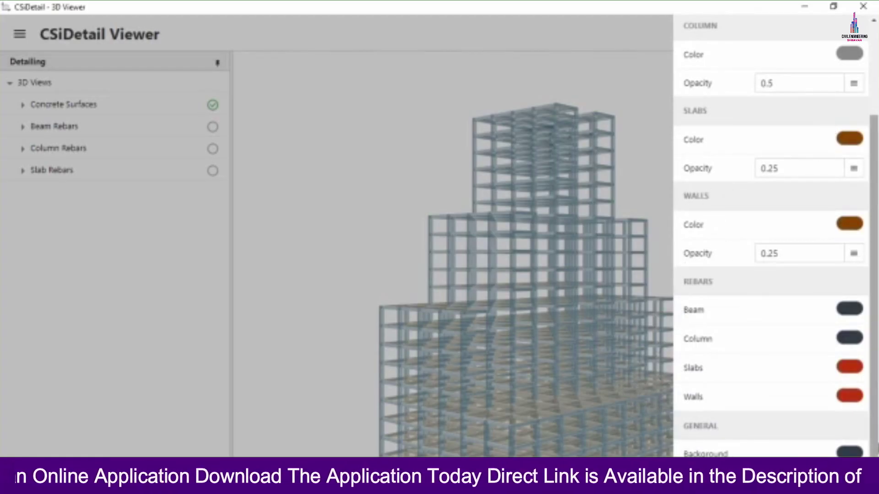
{"action": "left_click", "coordinate": [622, 93]}
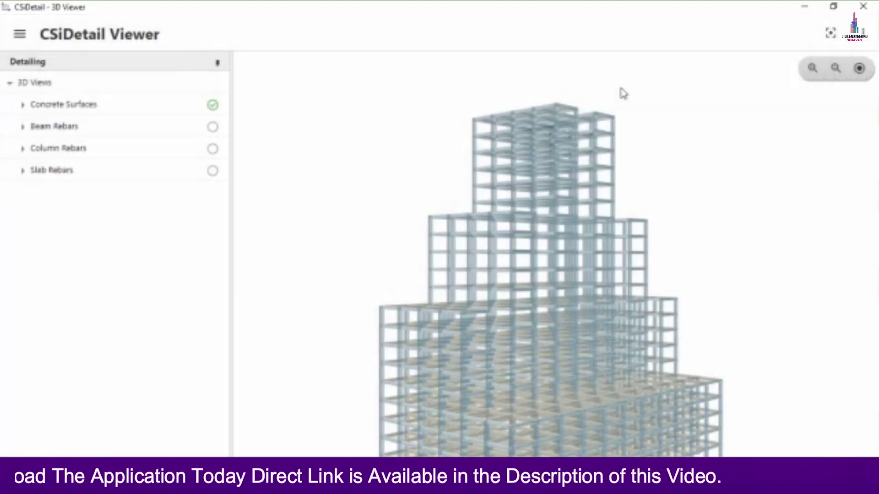
{"action": "left_click", "coordinate": [860, 41]}
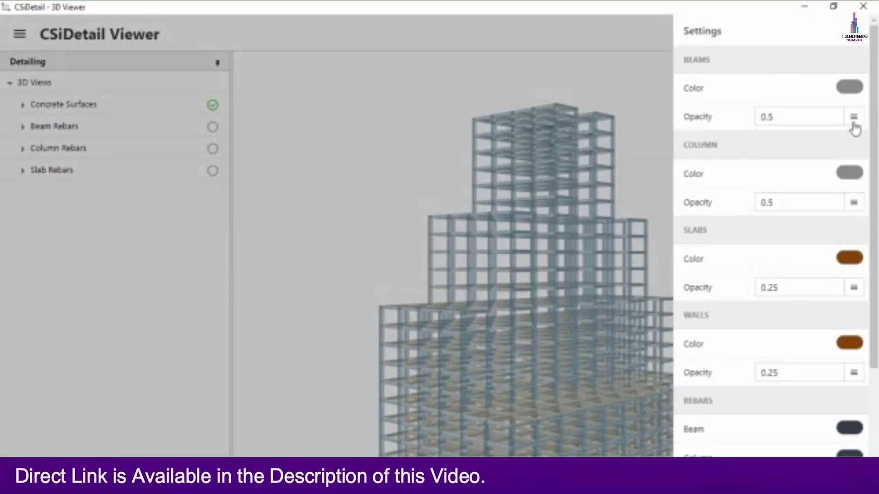
{"action": "left_click", "coordinate": [853, 118]}
{"action": "scroll", "coordinate": [353, 275], "scroll_direction": "down", "scroll_amount": 5}
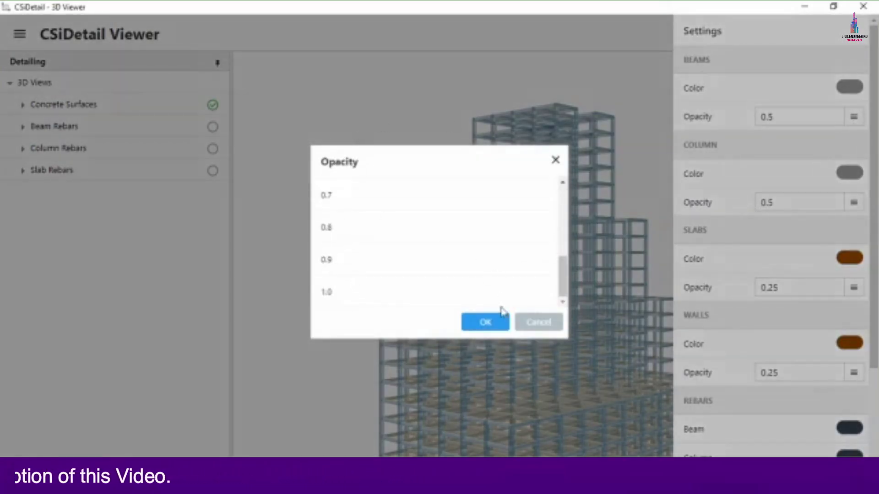
{"action": "double_click", "coordinate": [344, 227]}
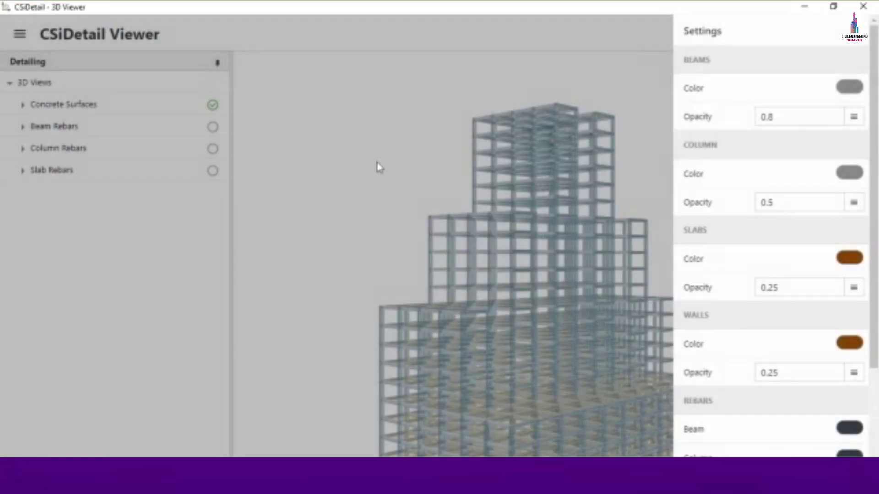
{"action": "left_click", "coordinate": [658, 124]}
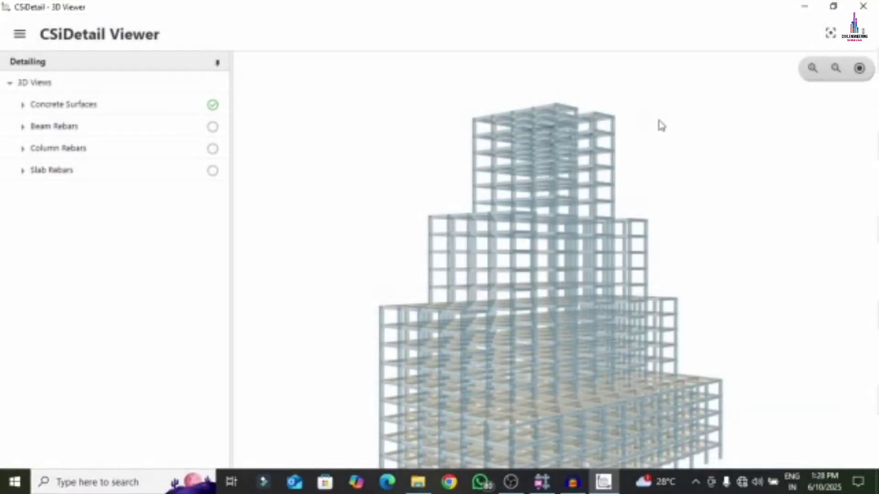
Orbit and zoom the building, then expand Concrete Surfaces in the Detailing tree
{"action": "left_click_drag", "start_coordinate": [659, 124], "coordinate": [560, 214]}
{"action": "left_click_drag", "start_coordinate": [584, 202], "coordinate": [540, 221]}
{"action": "scroll", "coordinate": [540, 221], "scroll_direction": "up", "scroll_amount": 10}
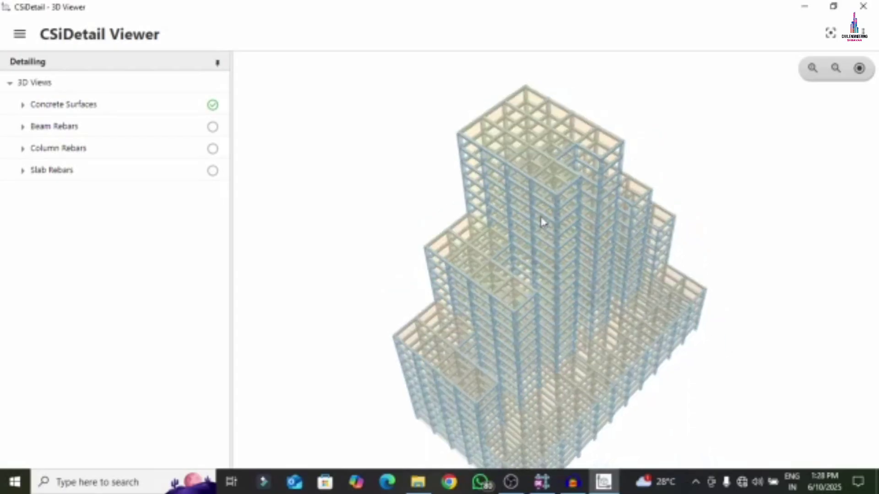
{"action": "scroll", "coordinate": [610, 153], "scroll_direction": "up", "scroll_amount": 10}
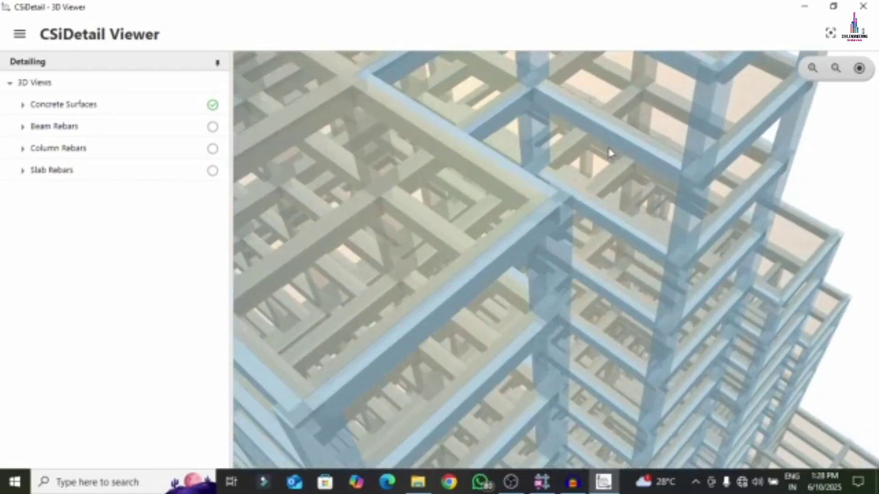
{"action": "scroll", "coordinate": [610, 152], "scroll_direction": "down", "scroll_amount": 10}
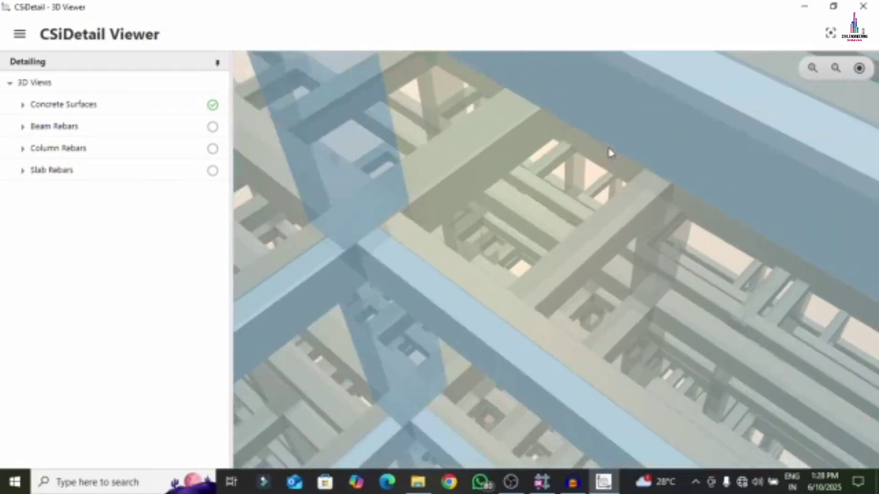
{"action": "scroll", "coordinate": [609, 154], "scroll_direction": "down", "scroll_amount": 3}
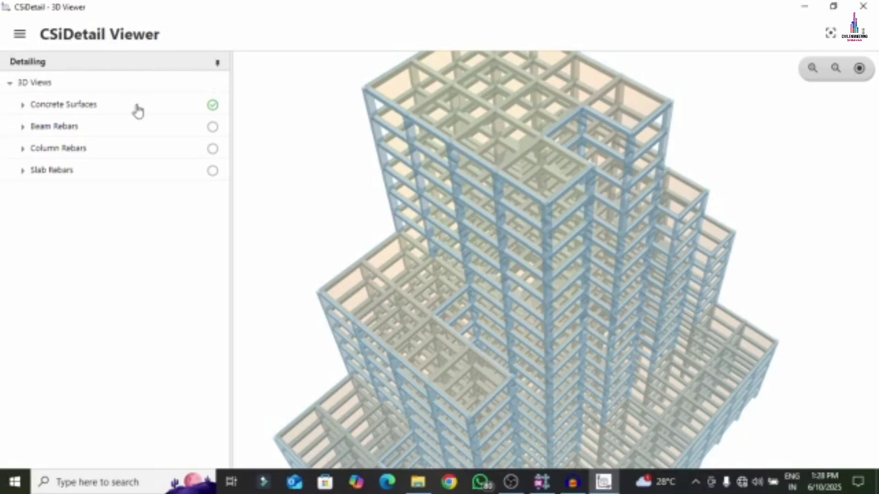
{"action": "left_click", "coordinate": [21, 106]}
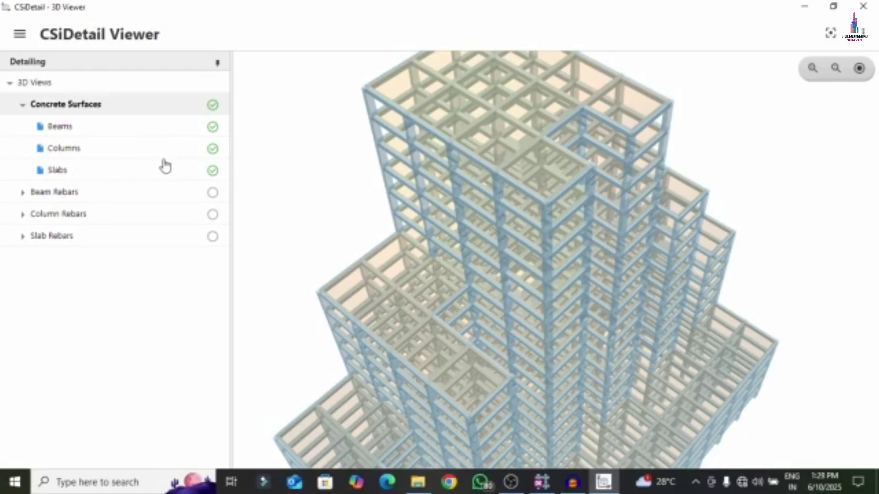
{"action": "left_click", "coordinate": [212, 151]}
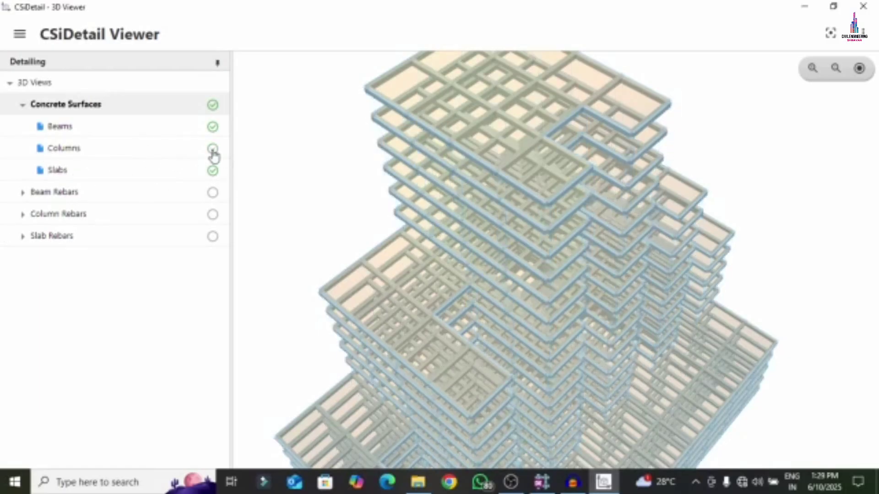
{"action": "left_click", "coordinate": [213, 171]}
{"action": "mouse_move", "coordinate": [618, 272]}
{"action": "left_mouse_down"}
{"action": "mouse_move", "coordinate": [659, 102]}
{"action": "mouse_move", "coordinate": [676, 240]}
{"action": "mouse_move", "coordinate": [629, 260]}
{"action": "left_mouse_up"}
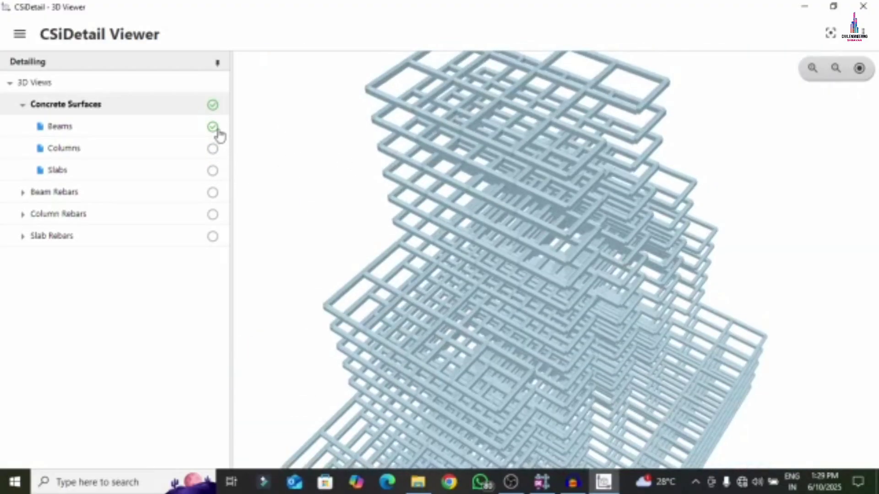
{"action": "left_click", "coordinate": [212, 146]}
{"action": "left_click", "coordinate": [214, 129]}
{"action": "left_click_drag", "start_coordinate": [424, 241], "coordinate": [484, 300]}
{"action": "scroll", "coordinate": [492, 225], "scroll_direction": "down", "scroll_amount": 5}
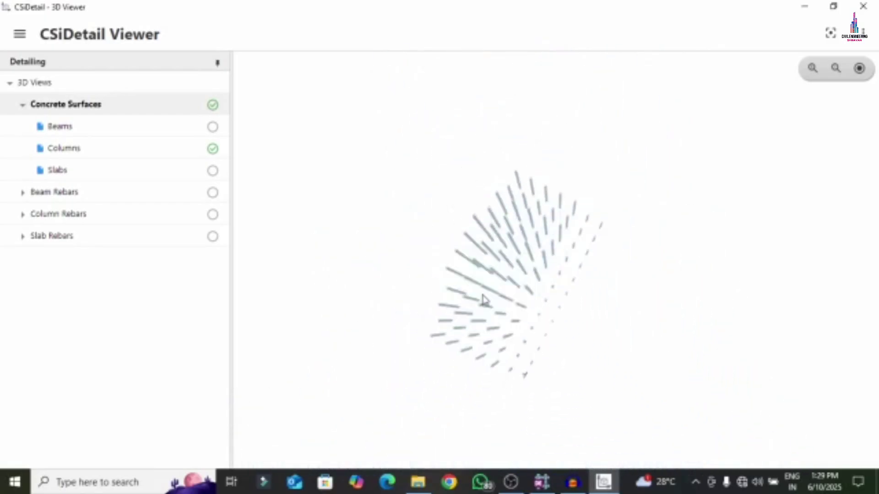
{"action": "left_click", "coordinate": [213, 170]}
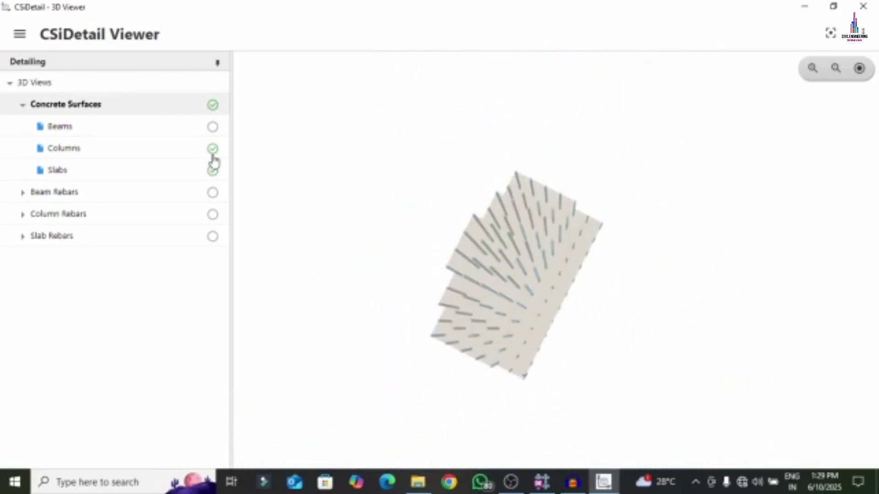
{"action": "left_click", "coordinate": [212, 149]}
{"action": "left_click_drag", "start_coordinate": [465, 310], "coordinate": [457, 261]}
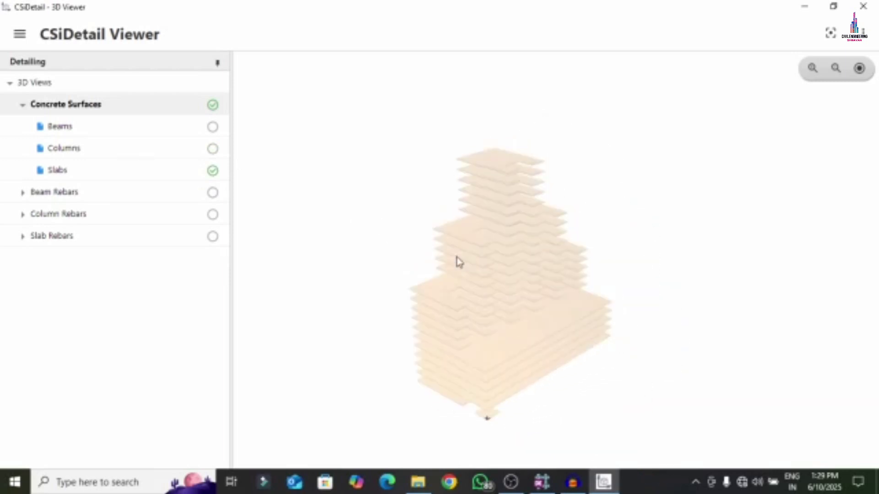
{"action": "left_click", "coordinate": [212, 126]}
{"action": "left_click", "coordinate": [212, 149]}
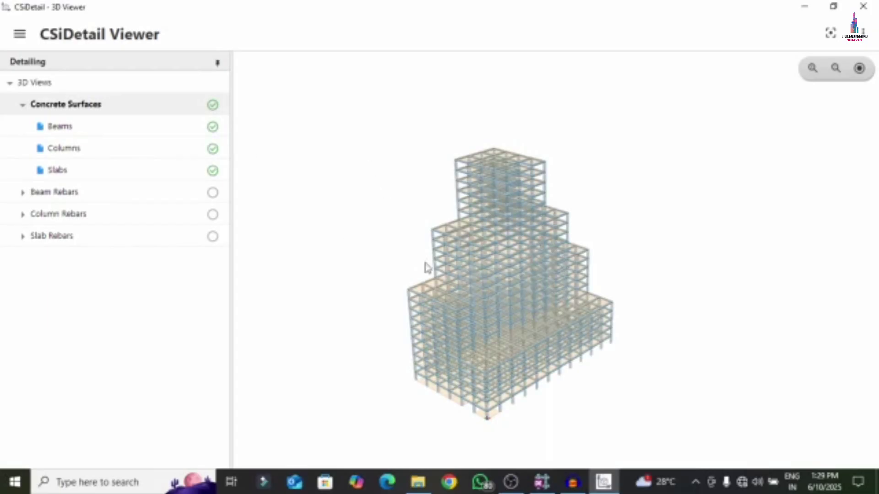
{"action": "scroll", "coordinate": [515, 270], "scroll_direction": "up", "scroll_amount": 5}
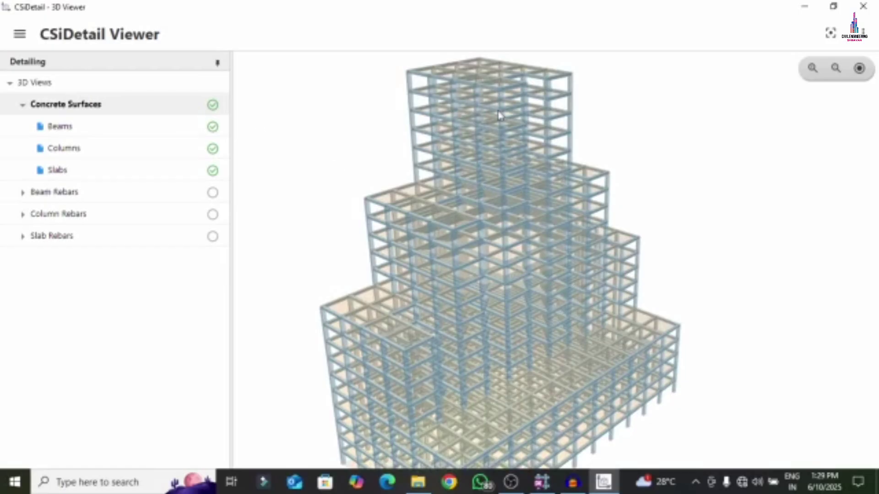
{"action": "left_click_drag", "start_coordinate": [460, 104], "coordinate": [485, 160]}
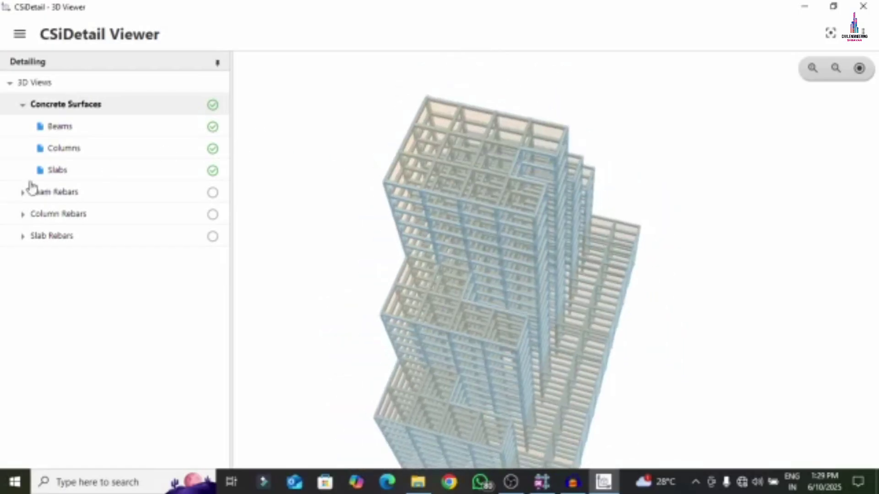
Expand Beam Rebars and group 21CB1, then select member 21CB1-01 and zoom the view
{"action": "left_click", "coordinate": [22, 192]}
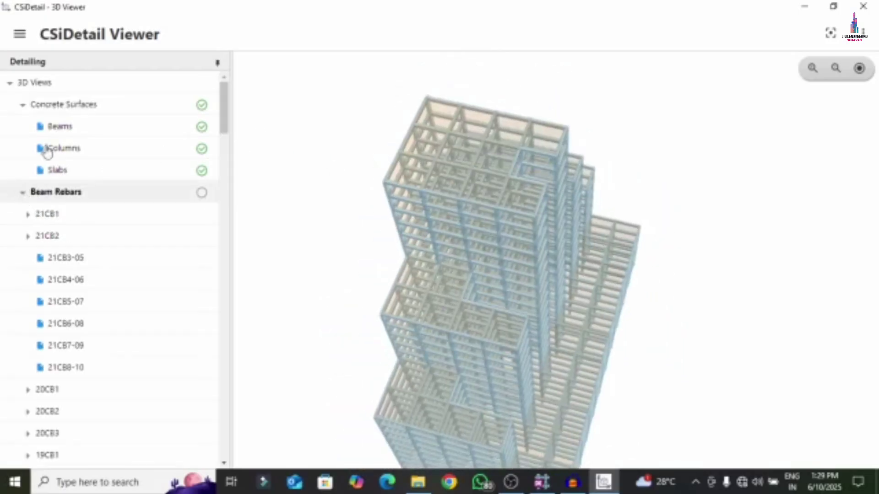
{"action": "mouse_move", "coordinate": [132, 263]}
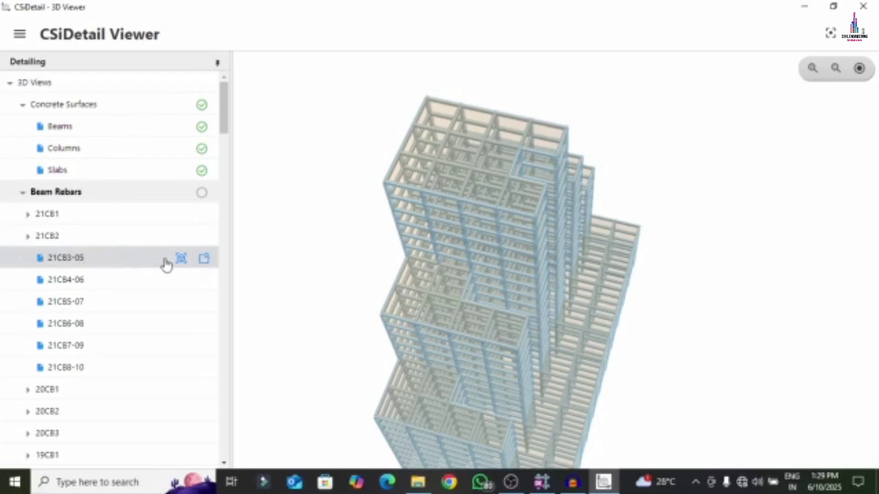
{"action": "left_click", "coordinate": [28, 215]}
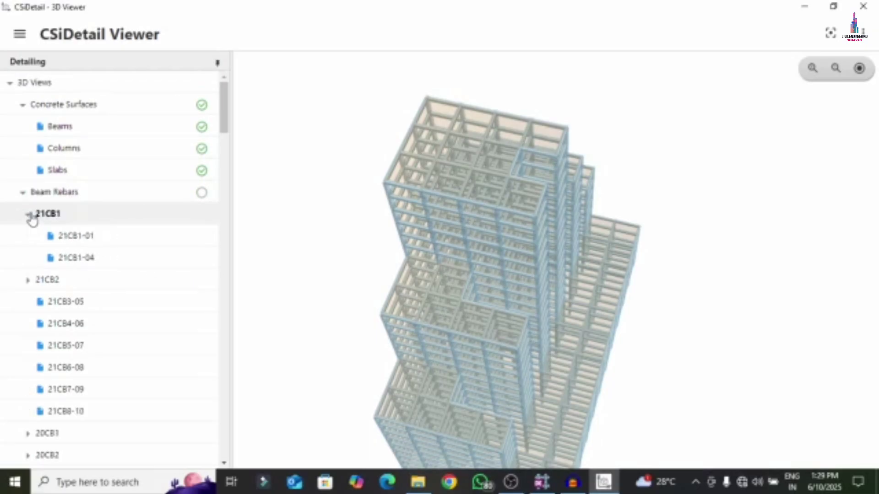
{"action": "left_click", "coordinate": [93, 245]}
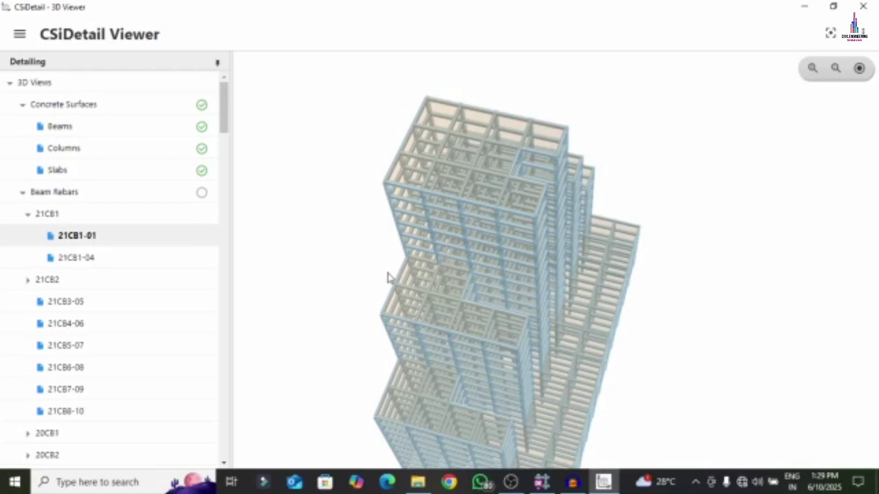
{"action": "scroll", "coordinate": [563, 229], "scroll_direction": "up", "scroll_amount": 2}
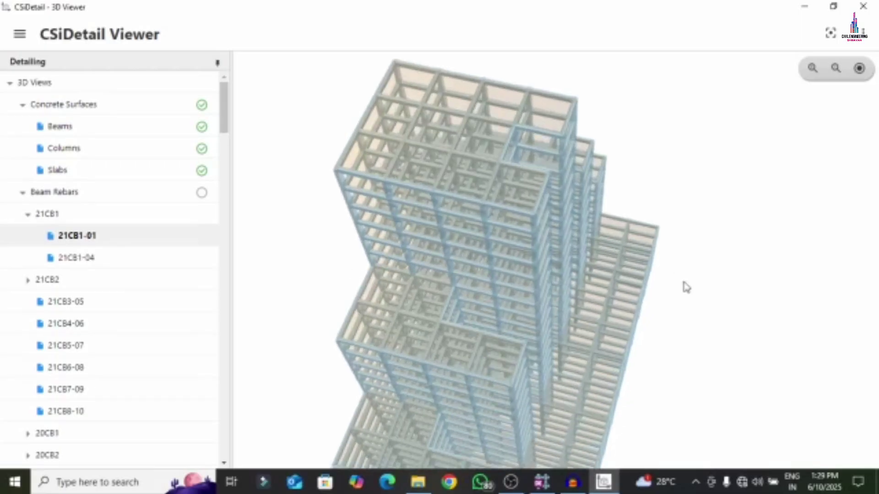
{"action": "scroll", "coordinate": [604, 290], "scroll_direction": "up", "scroll_amount": 5}
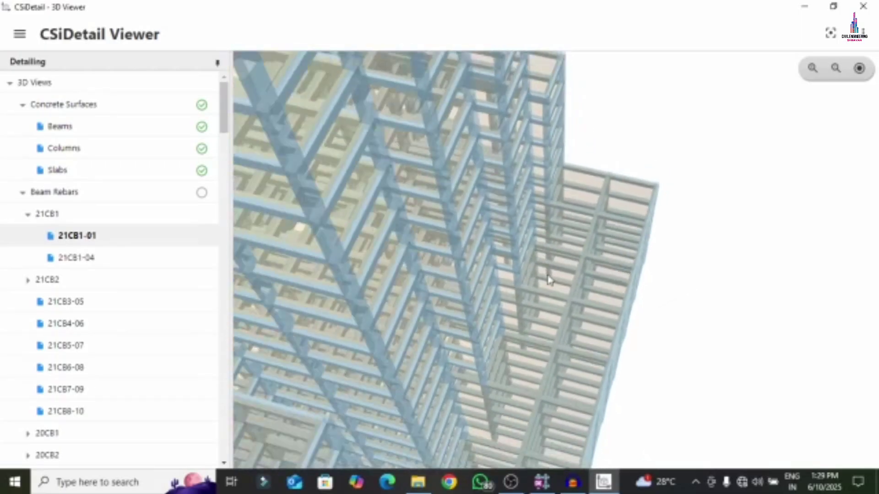
{"action": "scroll", "coordinate": [549, 280], "scroll_direction": "down", "scroll_amount": 2}
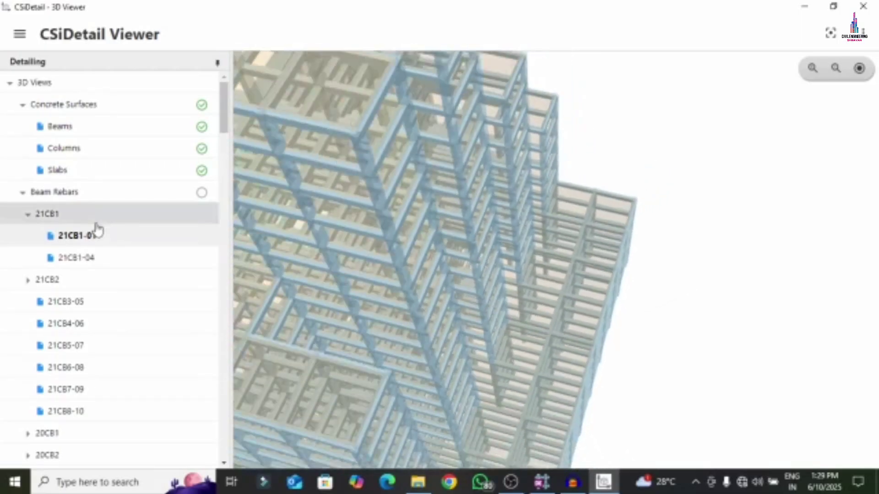
Switch on the Beam Rebars layer alongside the displayed concrete beams, columns and slabs
{"action": "left_click", "coordinate": [203, 195]}
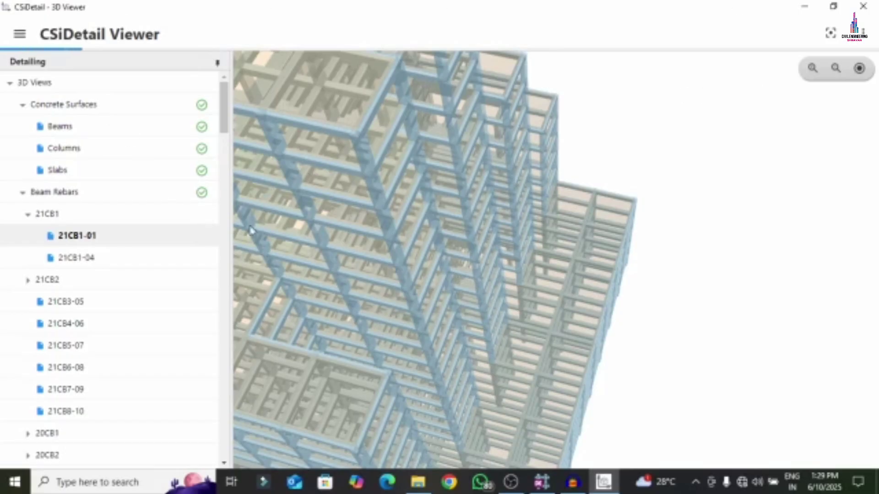
{"action": "scroll", "coordinate": [359, 108], "scroll_direction": "up", "scroll_amount": 2}
{"action": "left_click_drag", "start_coordinate": [359, 108], "coordinate": [588, 160]}
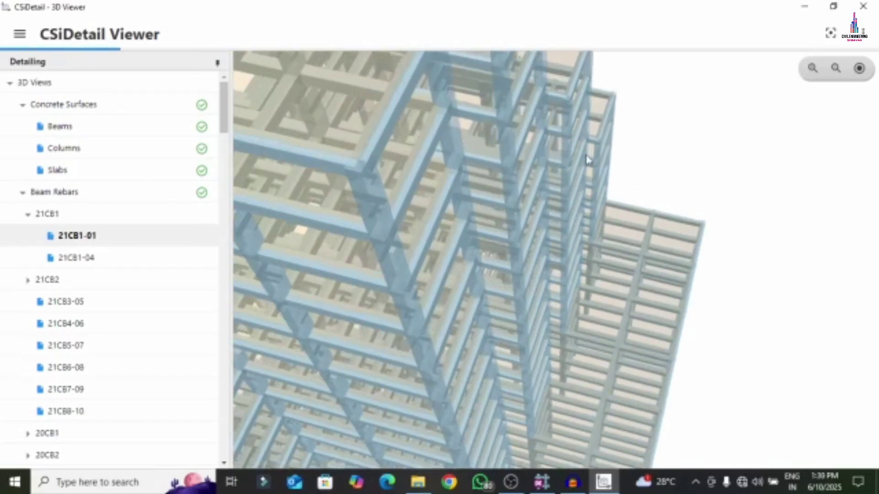
{"action": "scroll", "coordinate": [543, 155], "scroll_direction": "up", "scroll_amount": 2}
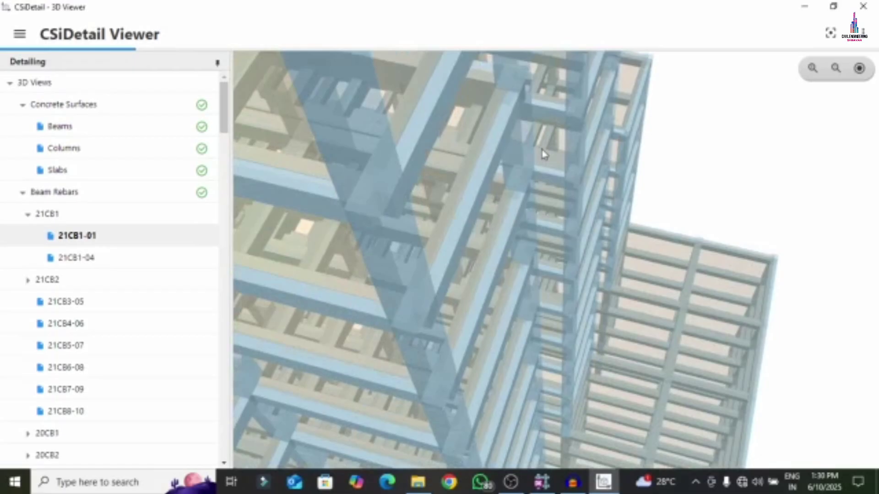
{"action": "scroll", "coordinate": [544, 154], "scroll_direction": "up", "scroll_amount": 2}
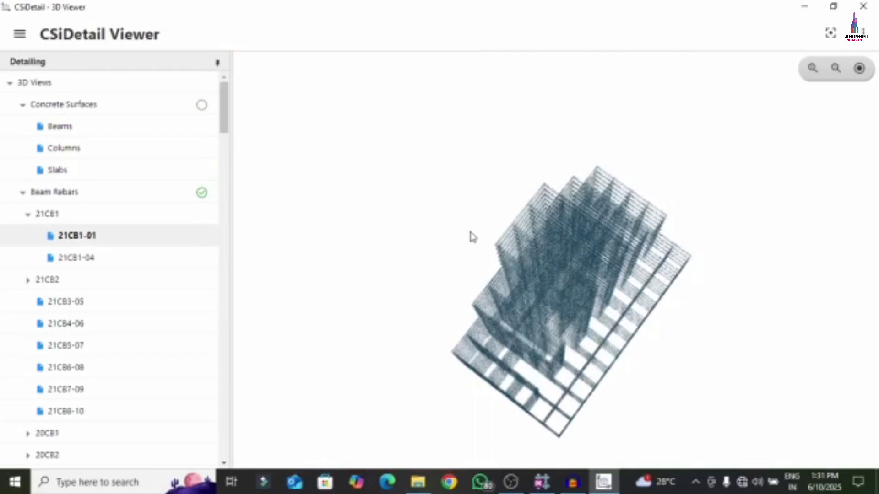
{"action": "scroll", "coordinate": [469, 231], "scroll_direction": "up", "scroll_amount": 5}
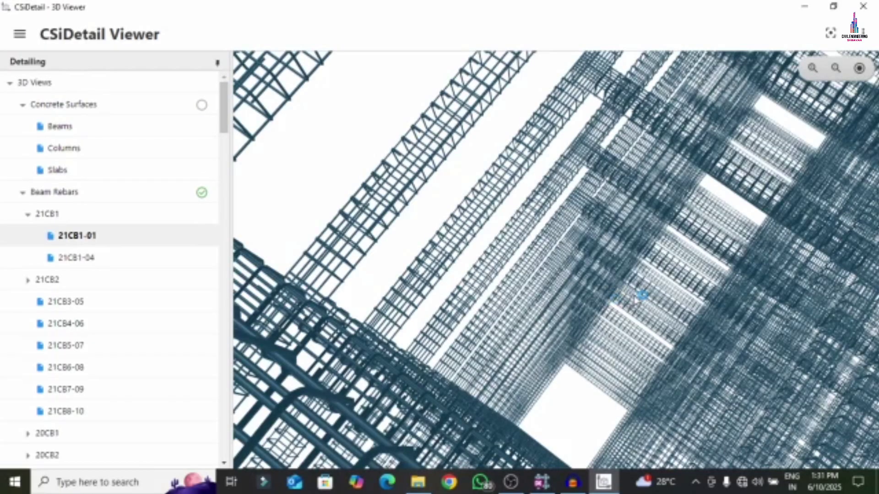
{"action": "left_click_drag", "start_coordinate": [635, 301], "coordinate": [617, 326]}
{"action": "scroll", "coordinate": [616, 326], "scroll_direction": "up", "scroll_amount": 5}
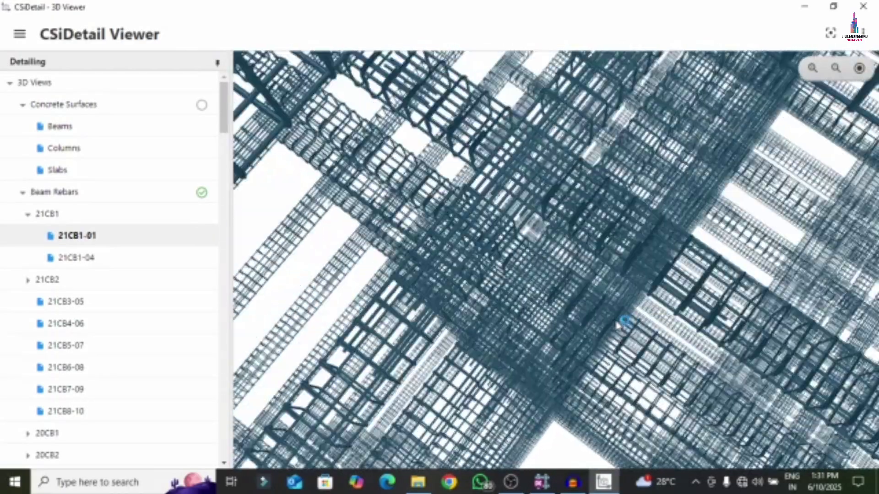
{"action": "scroll", "coordinate": [616, 324], "scroll_direction": "up", "scroll_amount": 2}
{"action": "scroll", "coordinate": [617, 324], "scroll_direction": "up", "scroll_amount": 6}
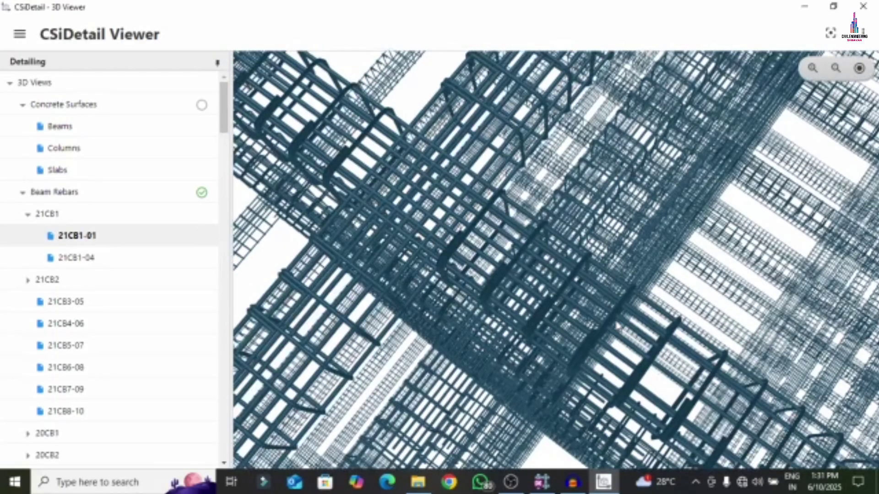
{"action": "scroll", "coordinate": [618, 324], "scroll_direction": "up", "scroll_amount": 6}
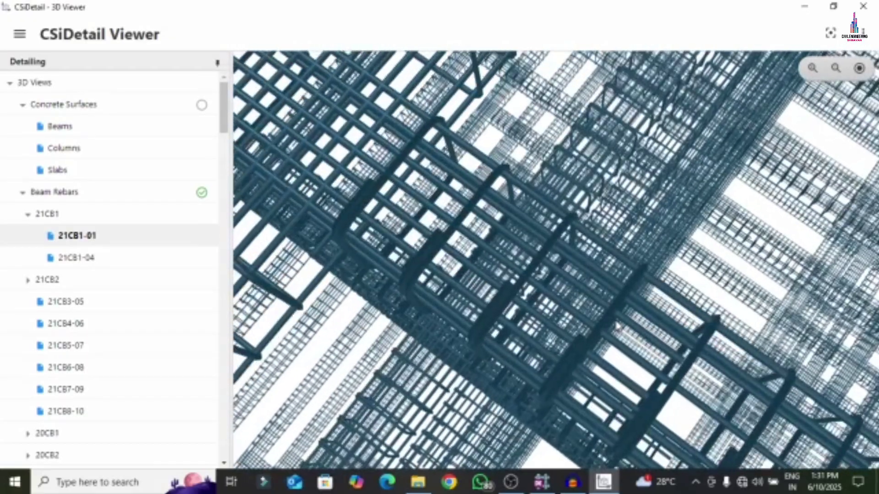
{"action": "scroll", "coordinate": [624, 316], "scroll_direction": "up", "scroll_amount": 6}
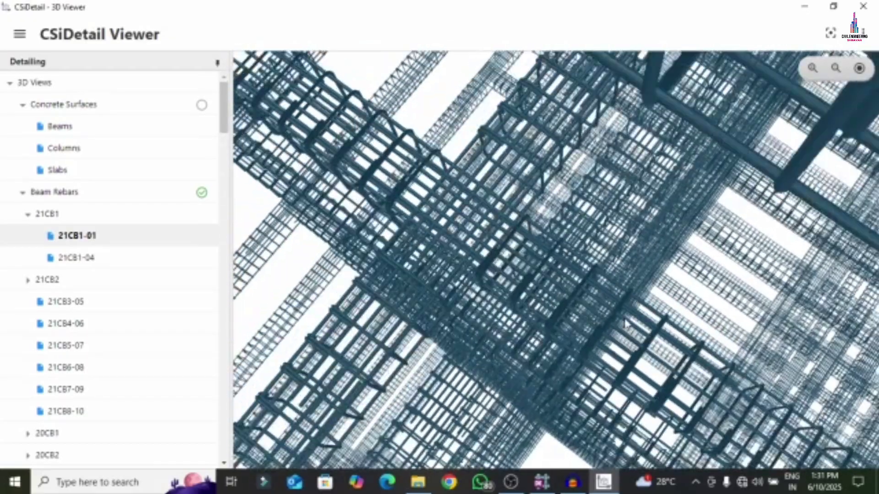
{"action": "scroll", "coordinate": [626, 323], "scroll_direction": "up", "scroll_amount": 2}
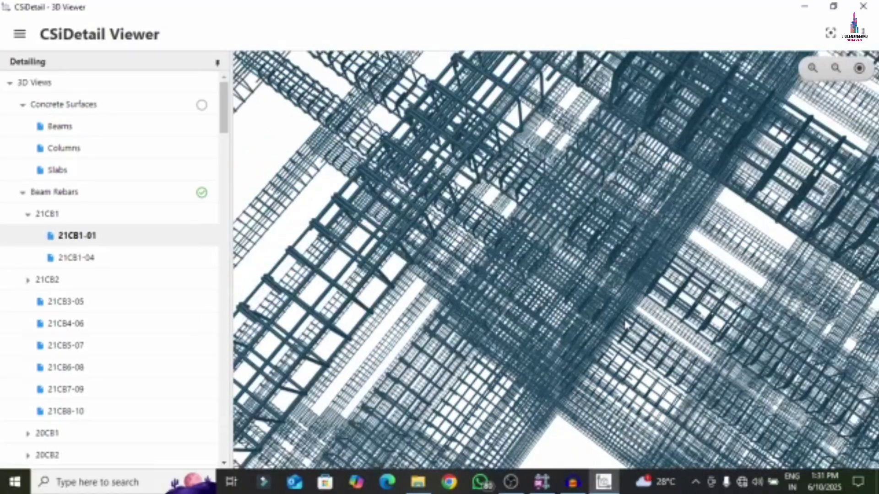
{"action": "scroll", "coordinate": [626, 323], "scroll_direction": "up", "scroll_amount": 4}
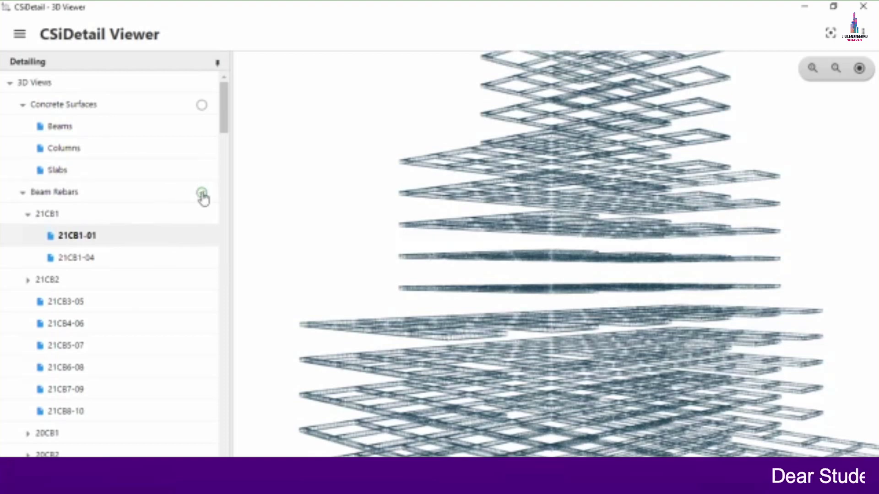
Hide the beam rebars, collapse their groups, and preview the column rebars from a rotated angle
{"action": "left_click", "coordinate": [202, 193]}
{"action": "scroll", "coordinate": [199, 206], "scroll_direction": "down", "scroll_amount": 6}
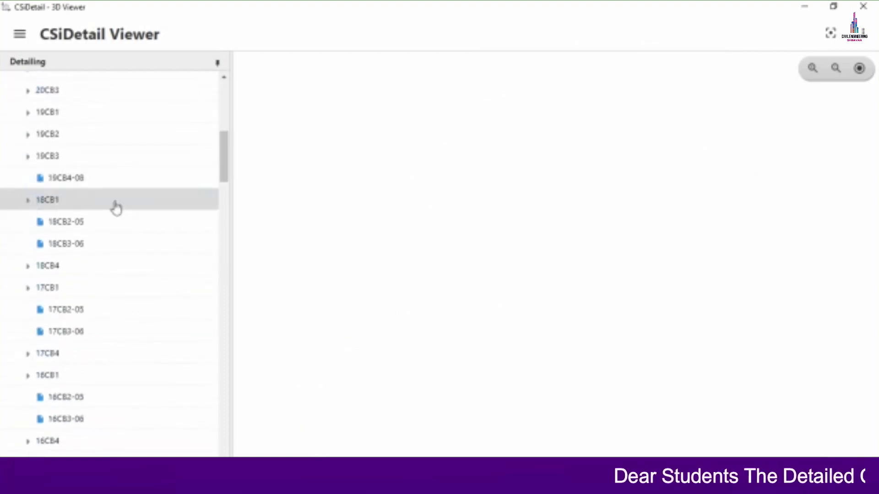
{"action": "scroll", "coordinate": [119, 192], "scroll_direction": "up", "scroll_amount": 6}
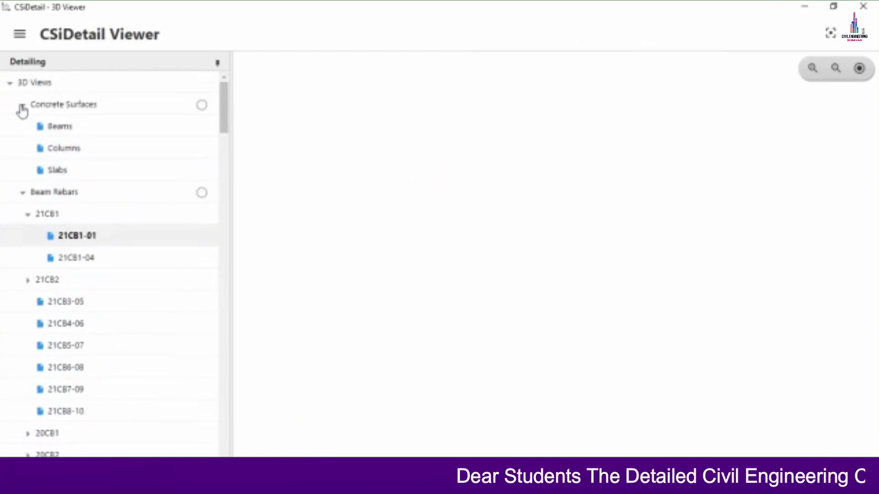
{"action": "left_click", "coordinate": [23, 193]}
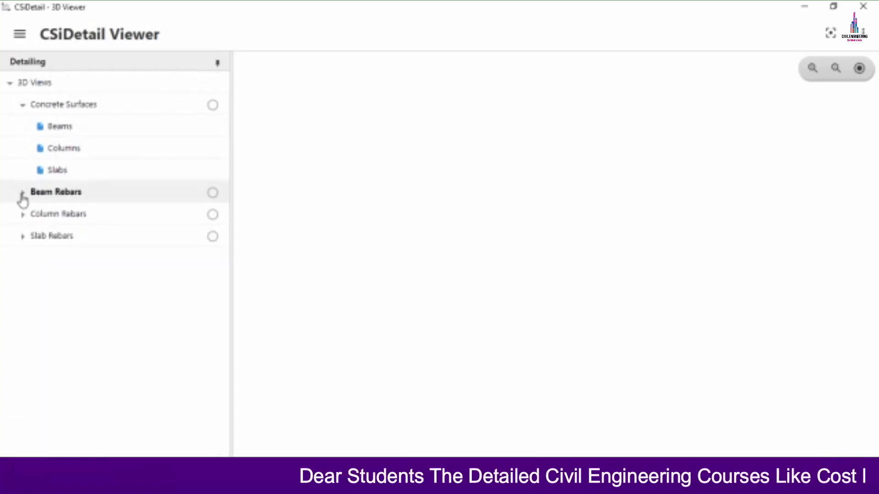
{"action": "left_click", "coordinate": [211, 215]}
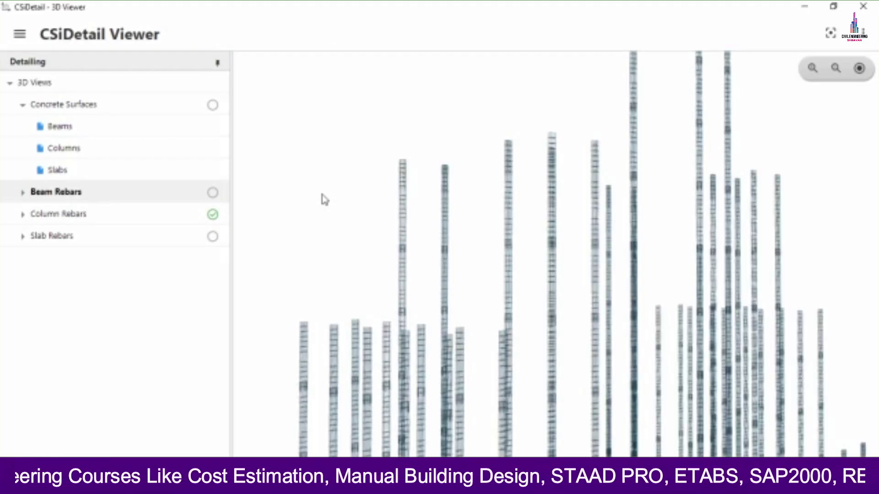
{"action": "left_click_drag", "start_coordinate": [474, 108], "coordinate": [300, 196]}
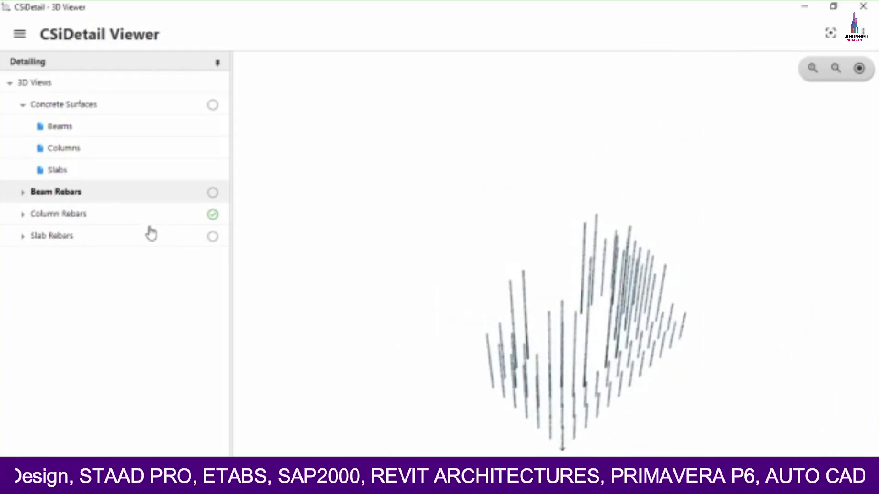
Switch on Slab Rebars, then orbit and zoom to inspect the stacked floor meshes
{"action": "left_click", "coordinate": [213, 242]}
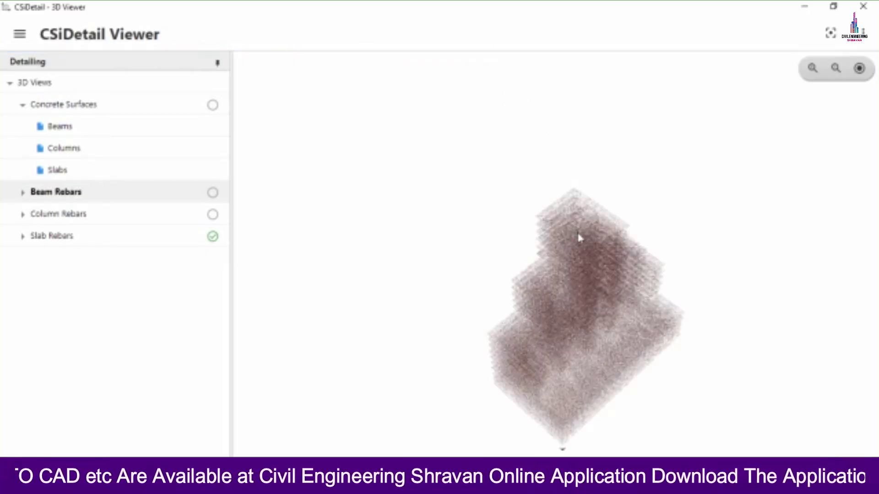
{"action": "left_click_drag", "start_coordinate": [535, 296], "coordinate": [589, 236]}
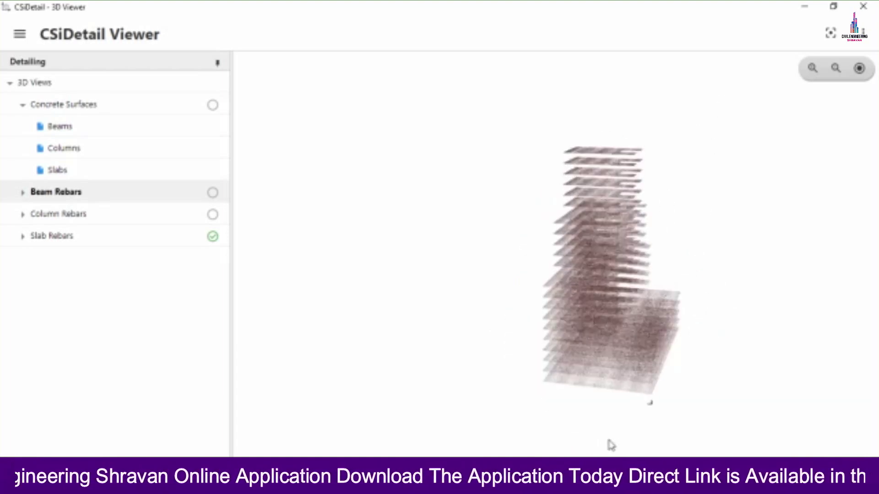
{"action": "left_click_drag", "start_coordinate": [637, 405], "coordinate": [634, 378]}
{"action": "scroll", "coordinate": [637, 375], "scroll_direction": "up", "scroll_amount": 10}
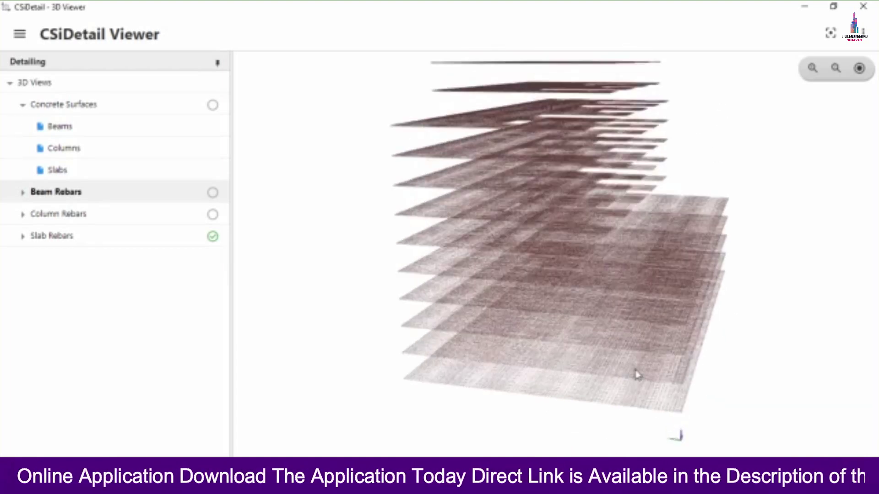
{"action": "scroll", "coordinate": [635, 373], "scroll_direction": "up", "scroll_amount": 5}
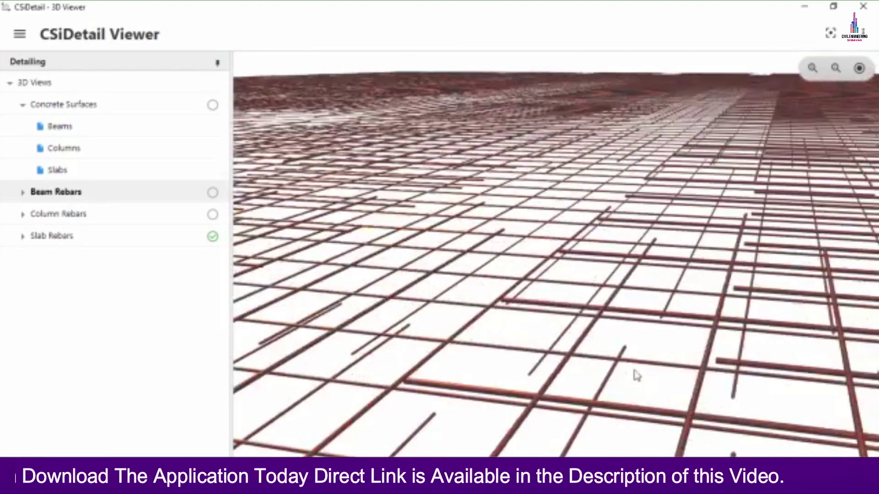
{"action": "scroll", "coordinate": [633, 373], "scroll_direction": "down", "scroll_amount": 5}
{"action": "left_click_drag", "start_coordinate": [633, 372], "coordinate": [635, 309]}
{"action": "left_click_drag", "start_coordinate": [651, 199], "coordinate": [644, 143]}
{"action": "scroll", "coordinate": [653, 108], "scroll_direction": "up", "scroll_amount": 5}
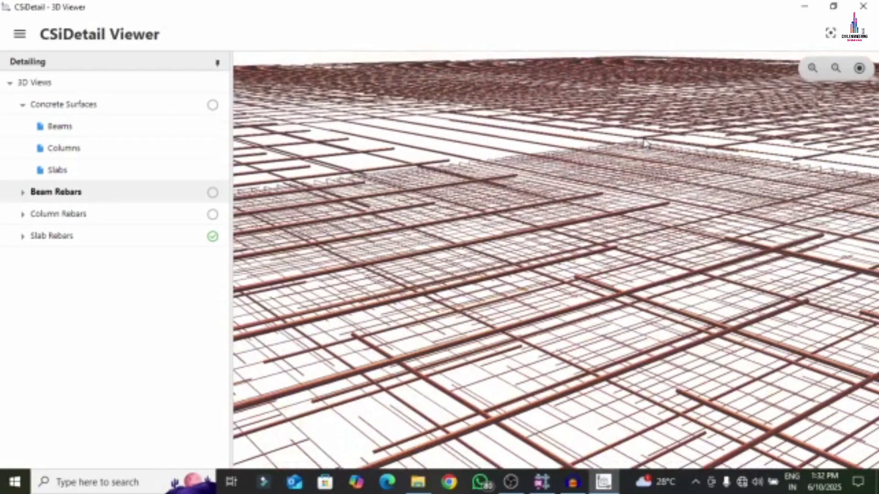
{"action": "scroll", "coordinate": [644, 143], "scroll_direction": "down", "scroll_amount": 5}
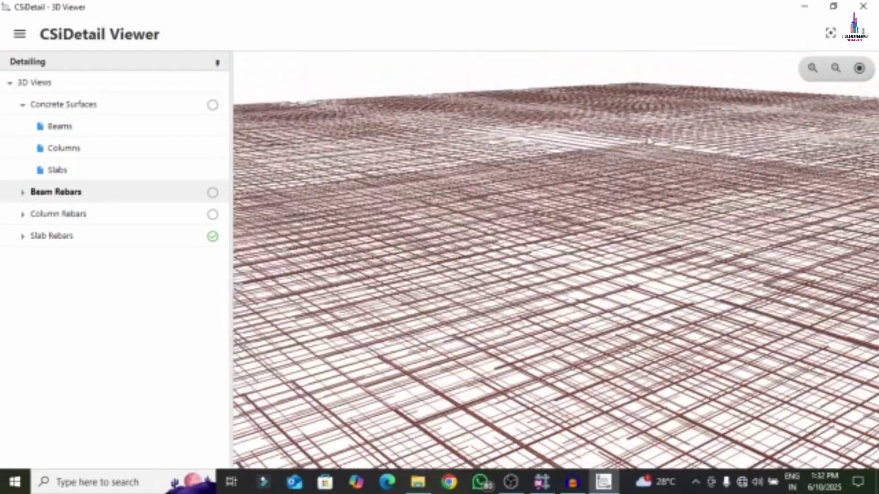
{"action": "scroll", "coordinate": [659, 161], "scroll_direction": "down", "scroll_amount": 6}
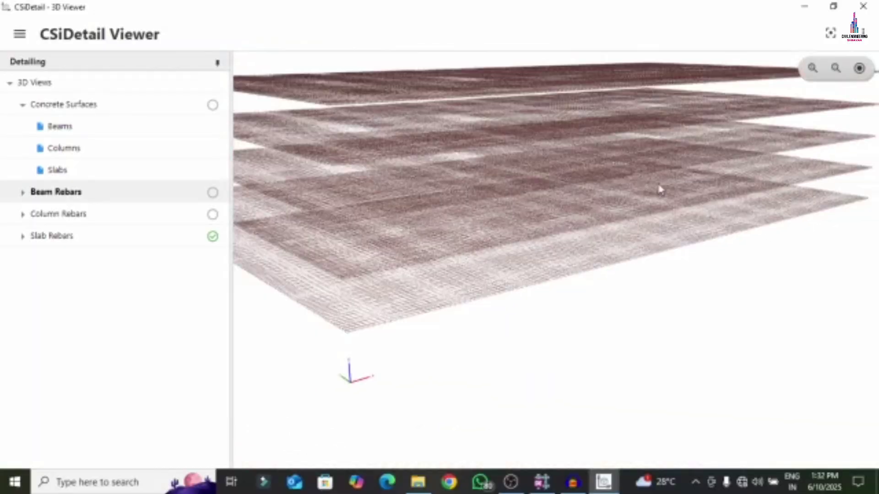
{"action": "scroll", "coordinate": [660, 190], "scroll_direction": "down", "scroll_amount": 5}
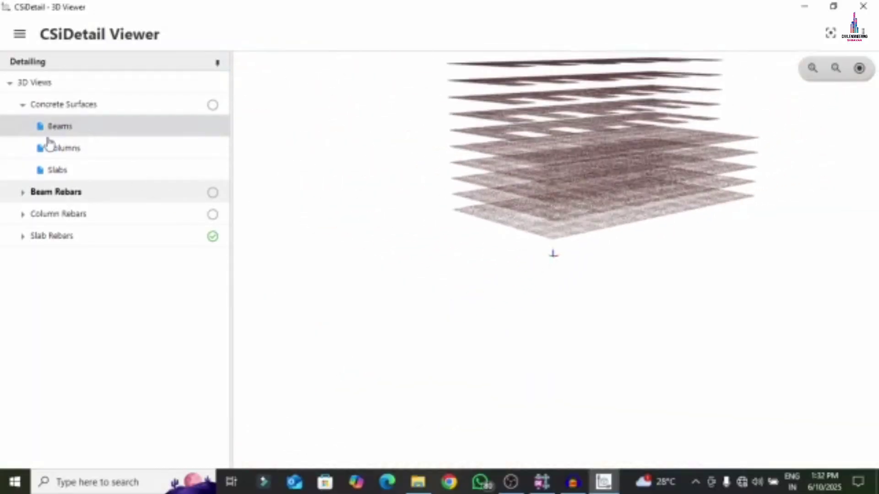
Turn on Concrete Surfaces, Beam Rebars and Column Rebars, then zoom to beam 21CB1-01
{"action": "left_click", "coordinate": [213, 105]}
{"action": "left_click", "coordinate": [213, 193]}
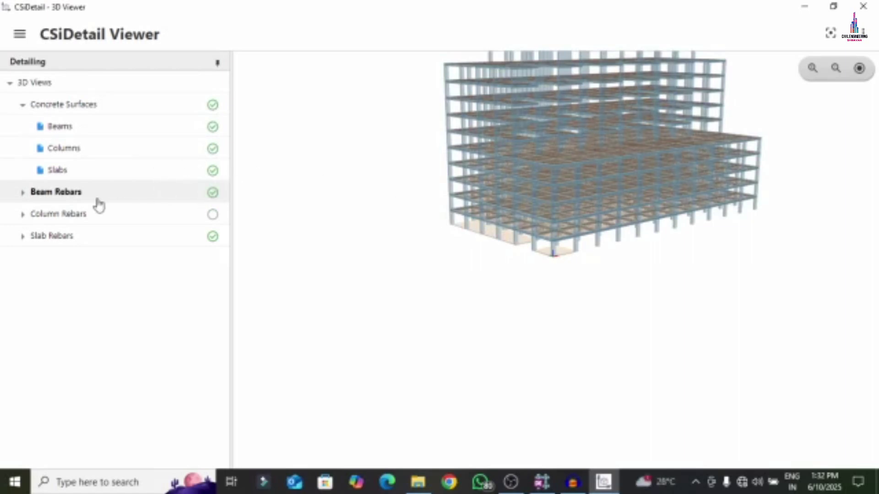
{"action": "left_click", "coordinate": [213, 215]}
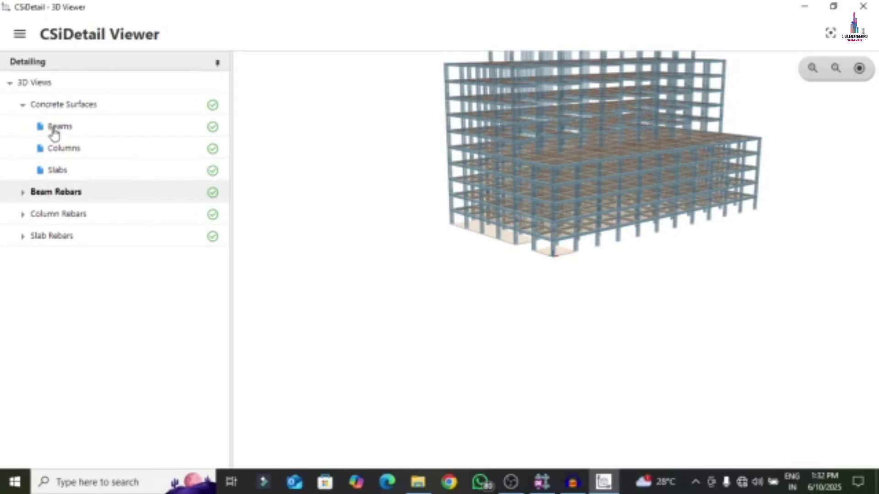
{"action": "left_click", "coordinate": [24, 193]}
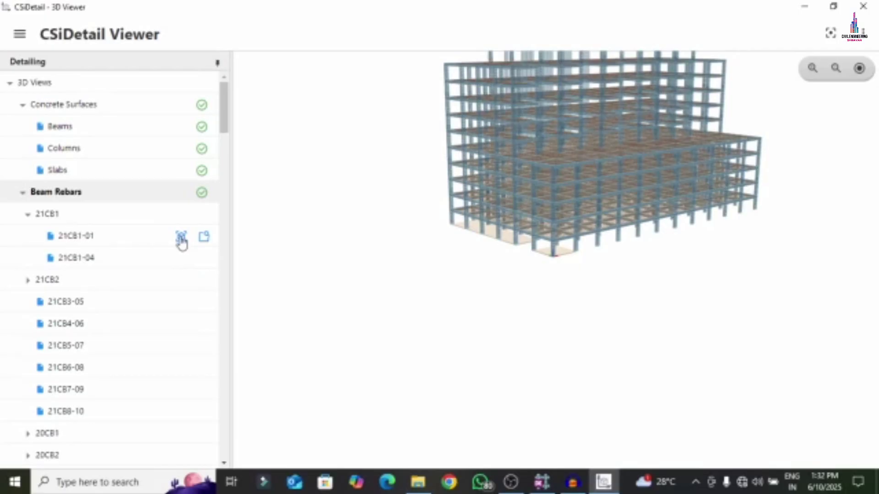
{"action": "left_click", "coordinate": [181, 237]}
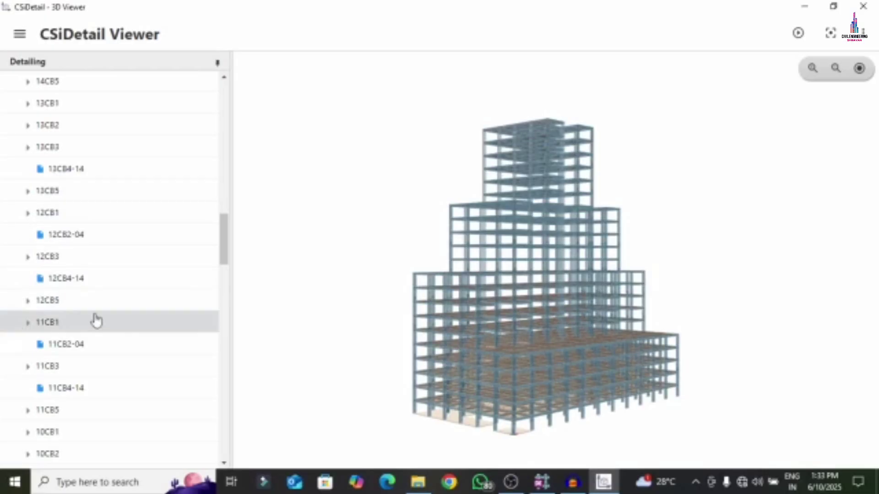
Collapse Beam Rebars, expand Column Rebars, and zoom onto column CC44-47's rebar cage
{"action": "scroll", "coordinate": [93, 323], "scroll_direction": "down", "scroll_amount": 20}
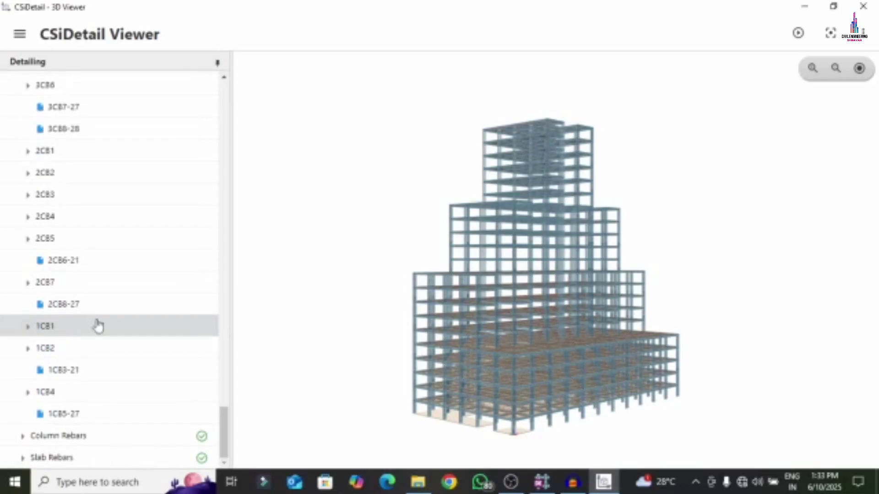
{"action": "scroll", "coordinate": [83, 281], "scroll_direction": "up", "scroll_amount": 20}
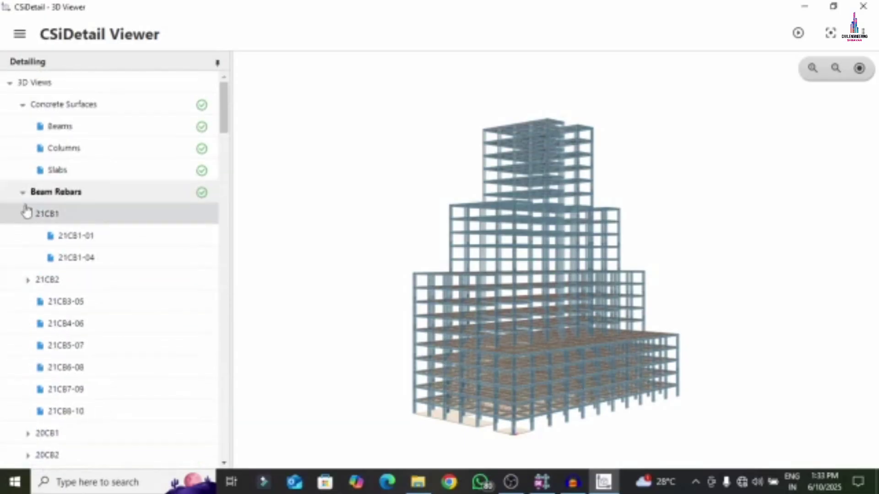
{"action": "left_click", "coordinate": [23, 192]}
{"action": "left_click", "coordinate": [23, 213]}
{"action": "scroll", "coordinate": [40, 268], "scroll_direction": "down", "scroll_amount": 2}
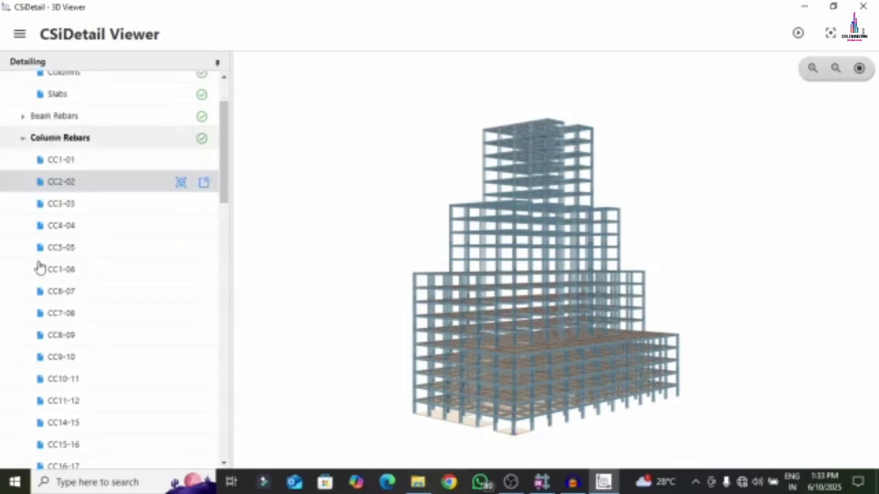
{"action": "scroll", "coordinate": [41, 268], "scroll_direction": "down", "scroll_amount": 10}
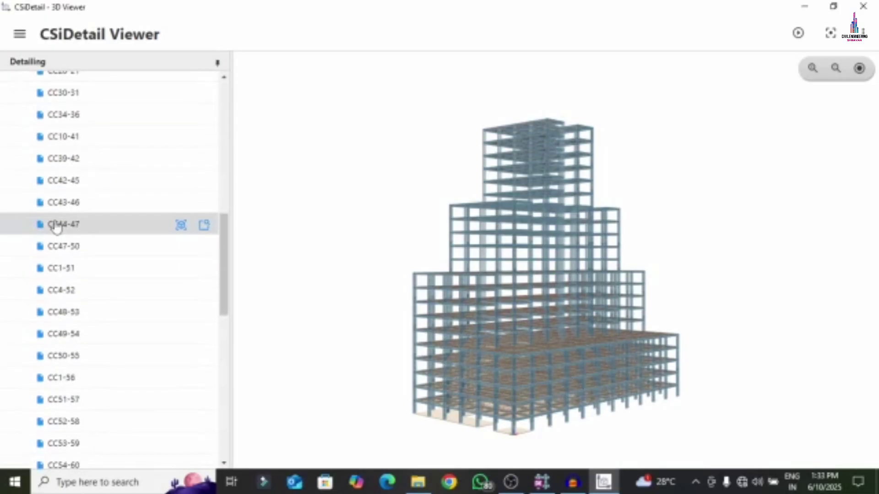
{"action": "left_click", "coordinate": [182, 226]}
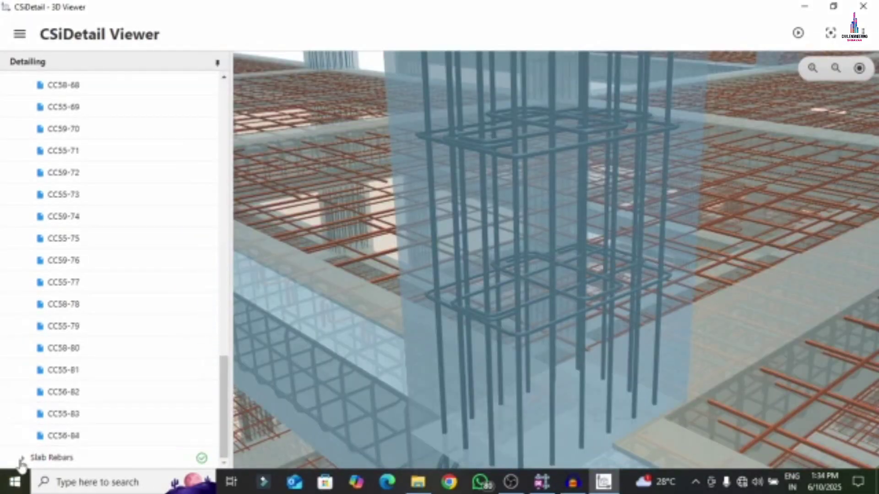
Expand Slab Rebars, zoom onto the Story12 slab reinforcement, then fit the whole building in view
{"action": "left_click", "coordinate": [22, 457]}
{"action": "scroll", "coordinate": [98, 353], "scroll_direction": "down", "scroll_amount": 7}
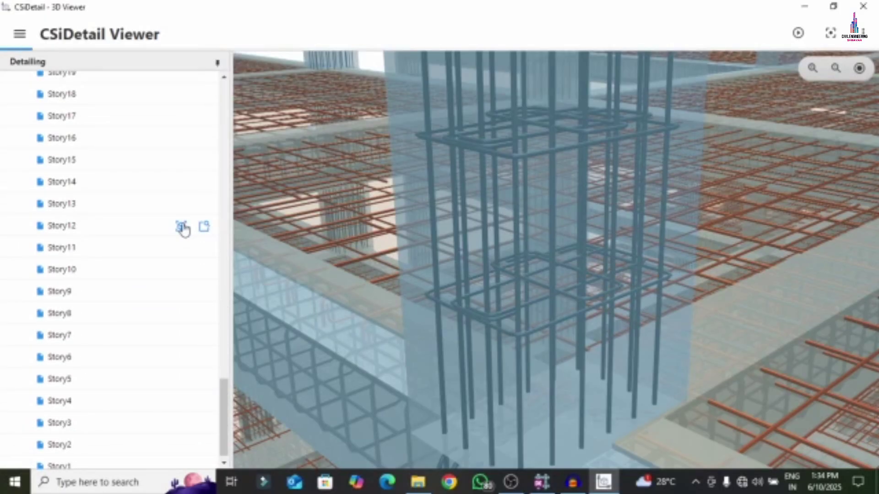
{"action": "left_click", "coordinate": [182, 228]}
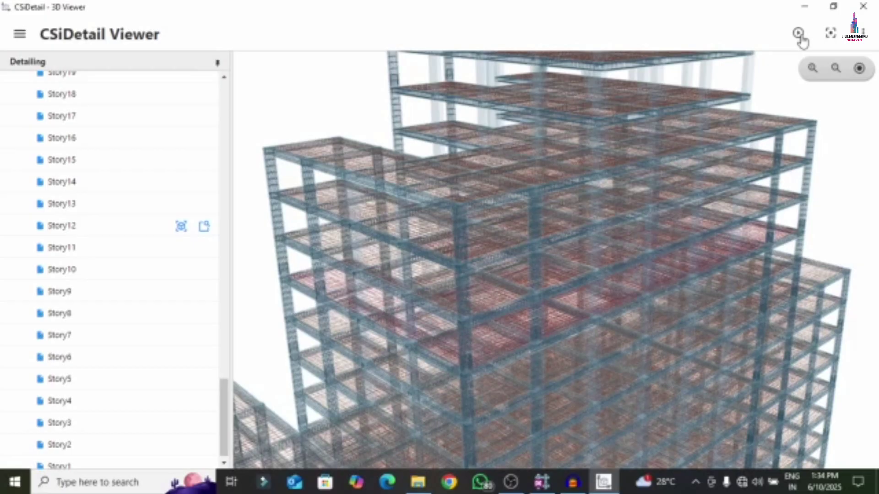
{"action": "left_click", "coordinate": [858, 69]}
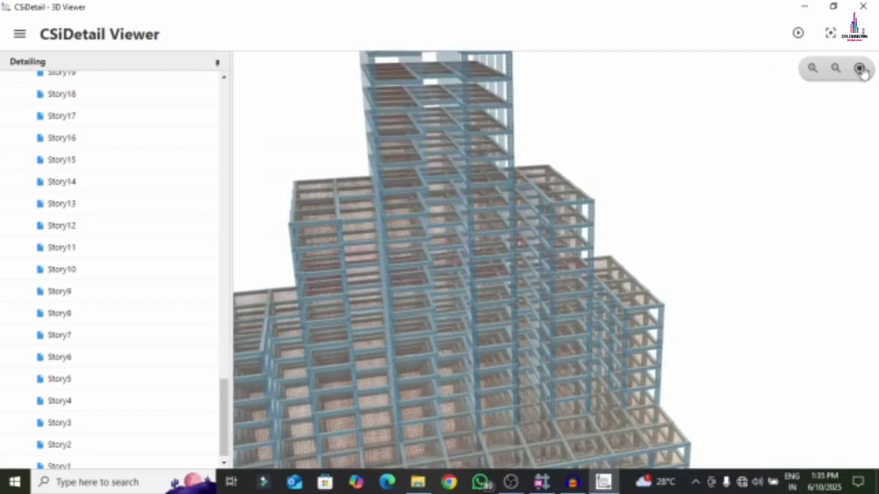
{"action": "left_click", "coordinate": [860, 69]}
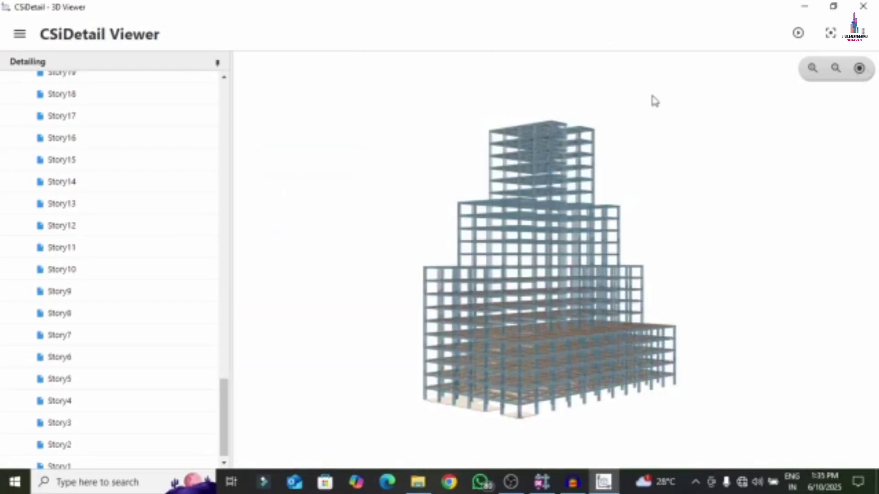